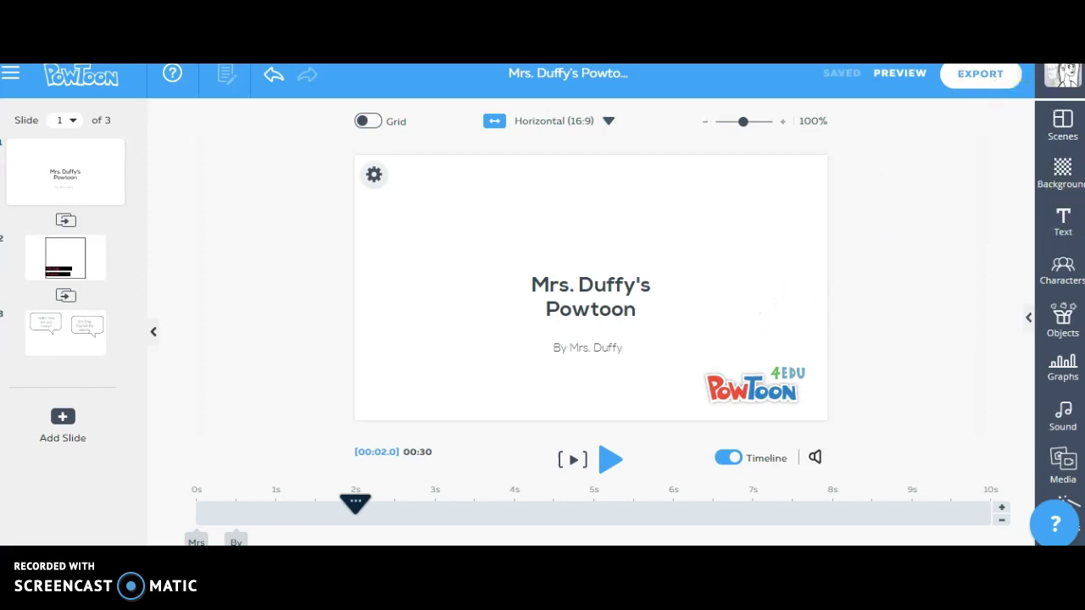
Set the title slide's background to the light blue basic color #6CB9F1.
click(1059, 174)
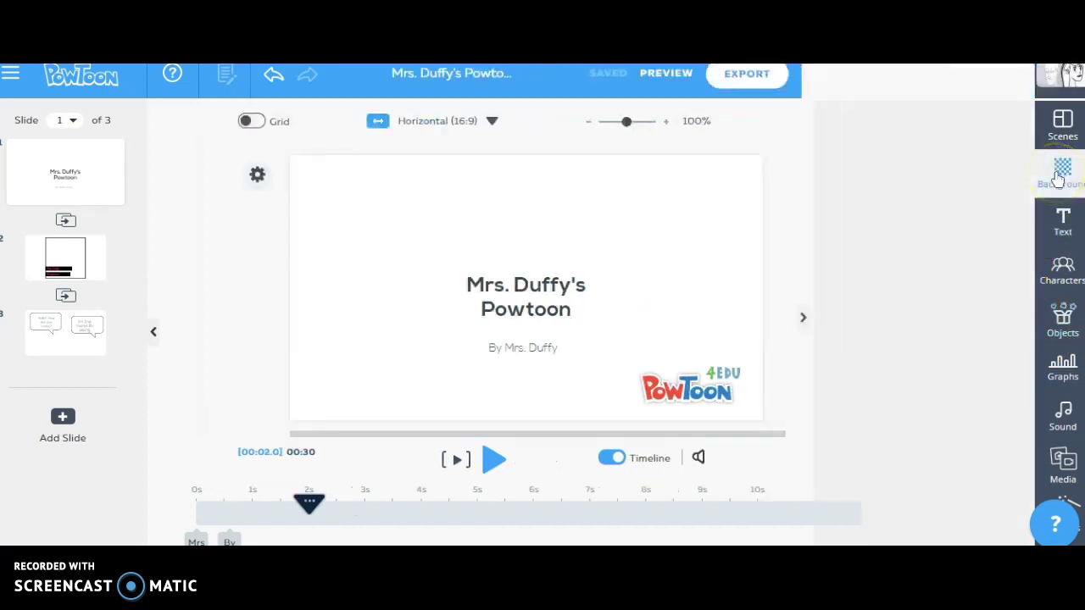
scroll(917, 404, down, 5)
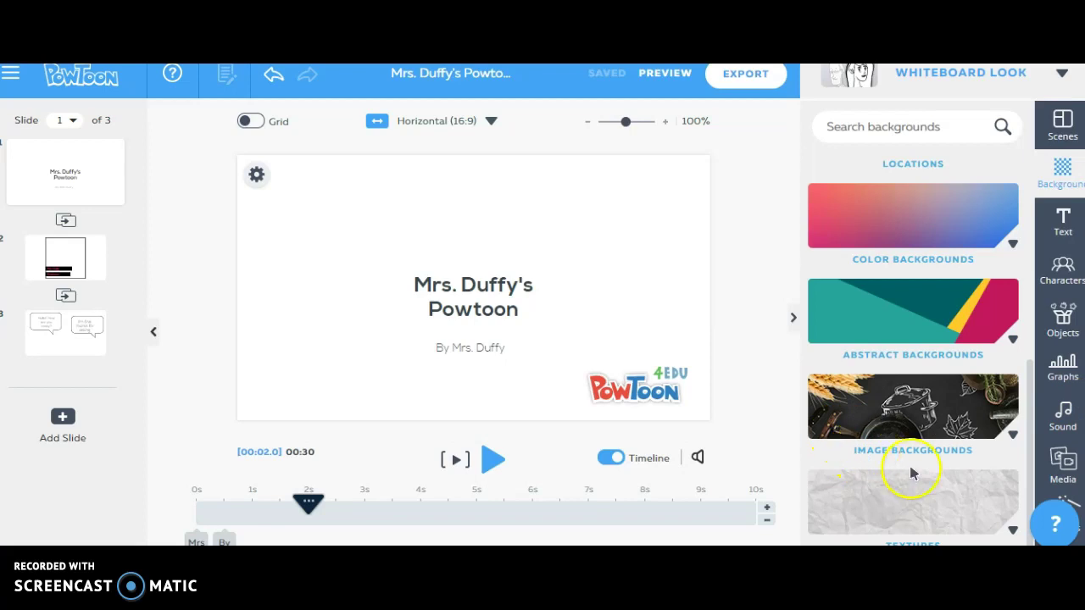
scroll(924, 449, up, 5)
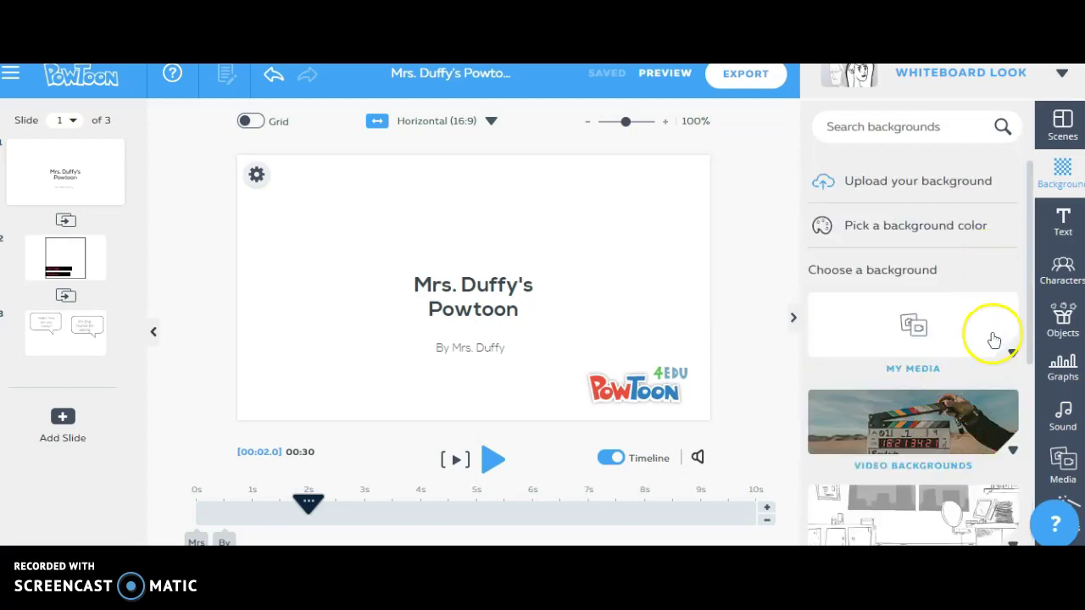
click(943, 240)
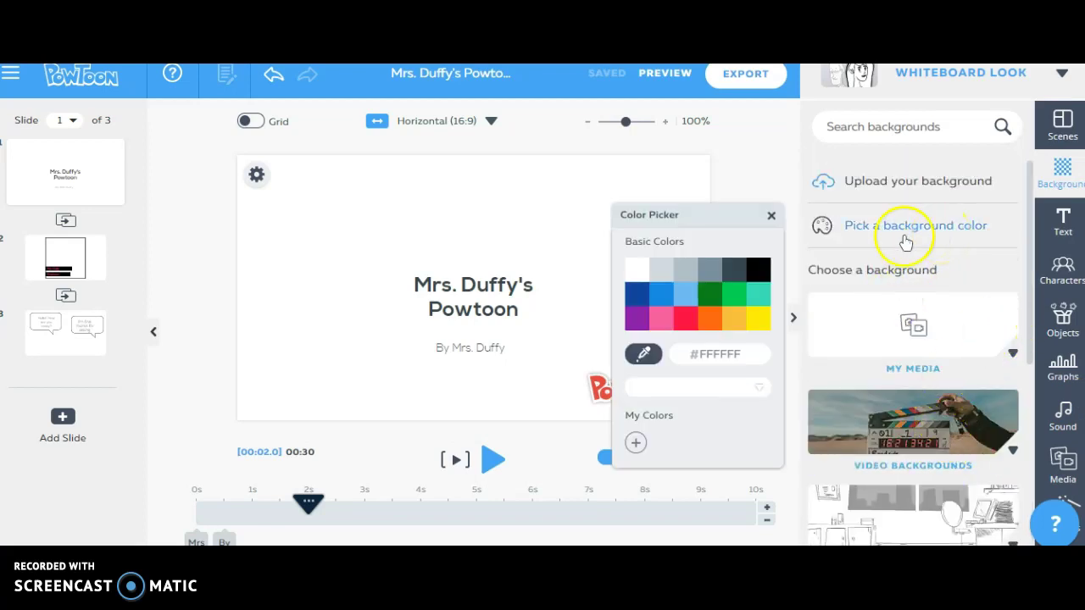
click(710, 295)
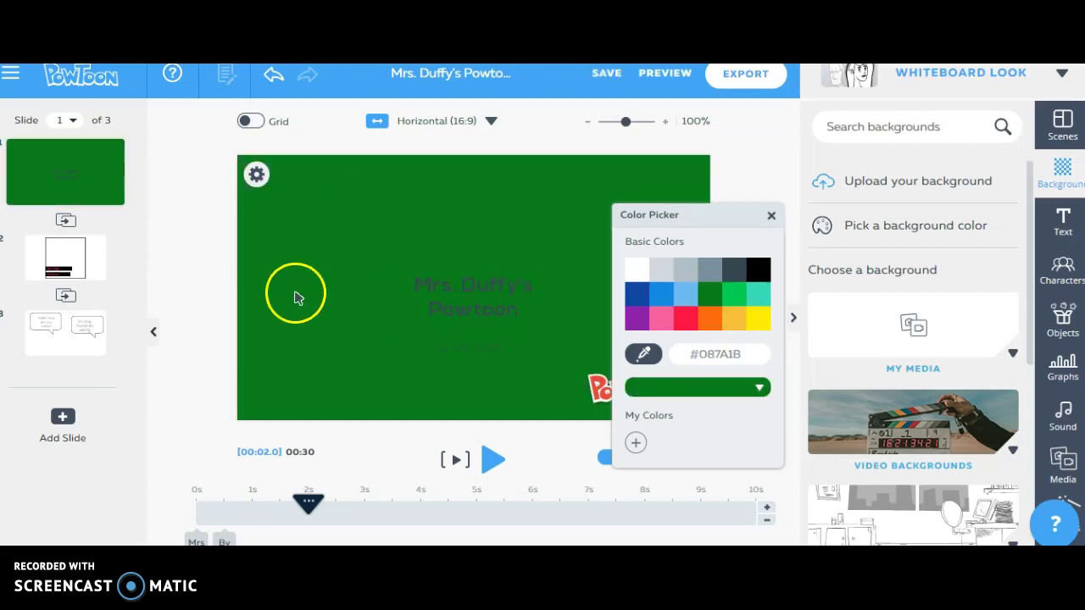
click(685, 293)
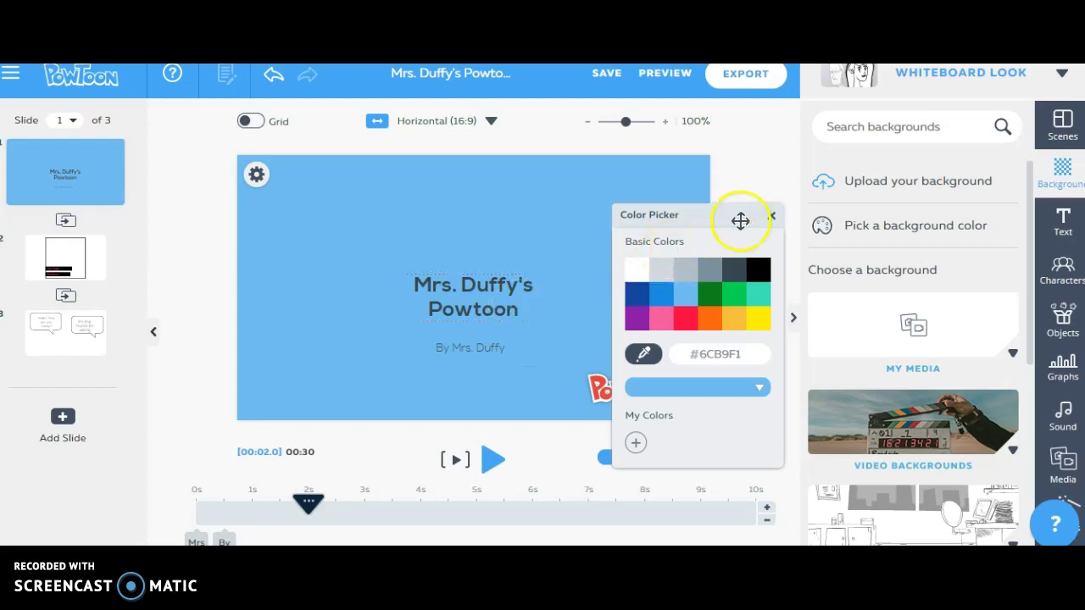
click(771, 215)
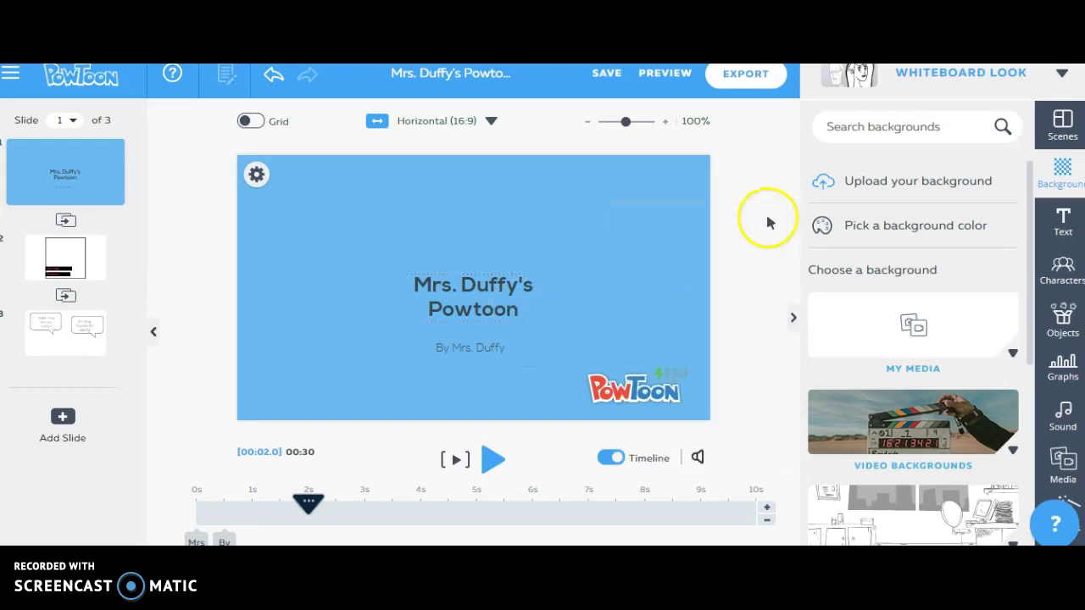
click(792, 320)
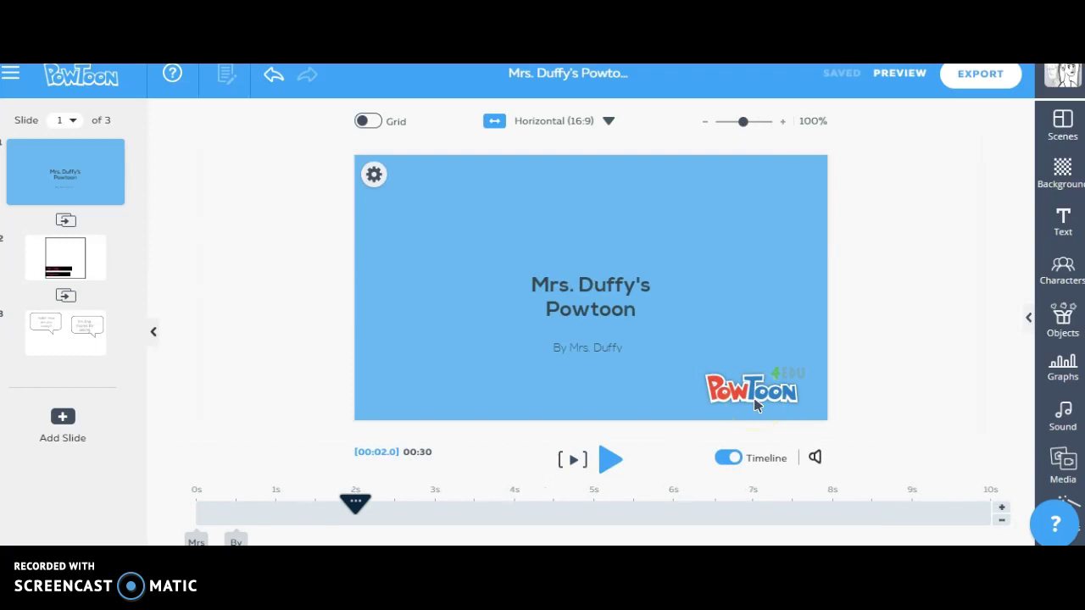
Add the ponytailed woman in the suit jacket from the Sketching characters in the Hello pose and place her beside the title text, above the logo.
click(1051, 268)
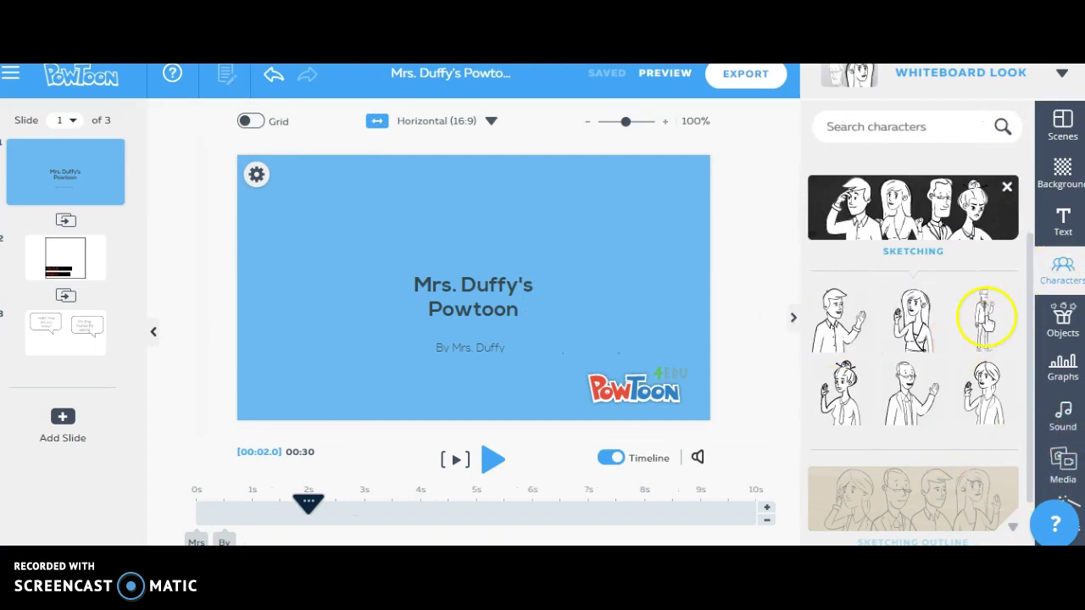
scroll(935, 370, down, 2)
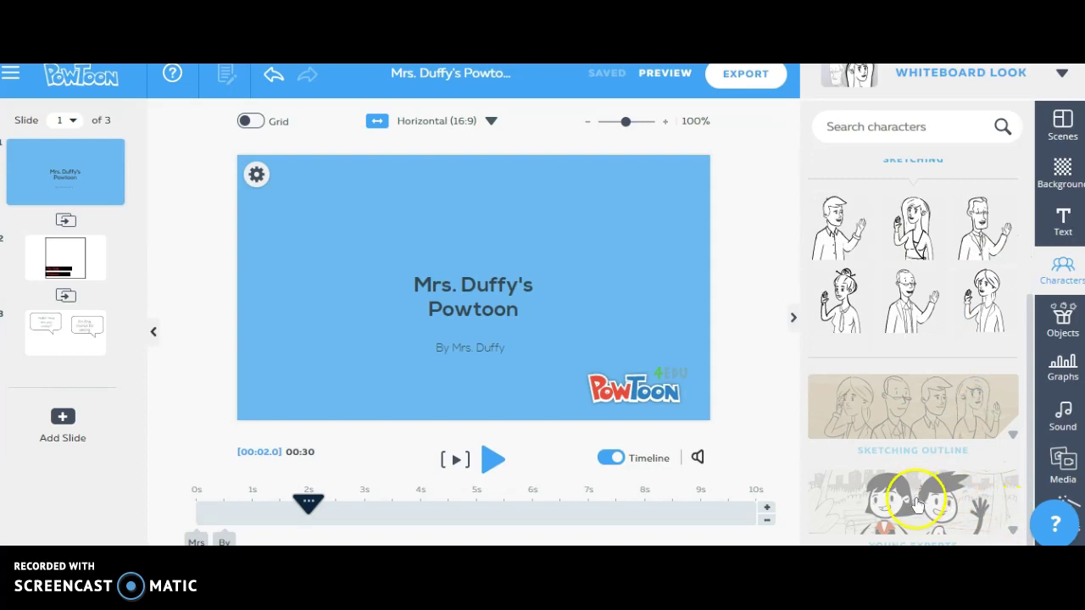
click(988, 311)
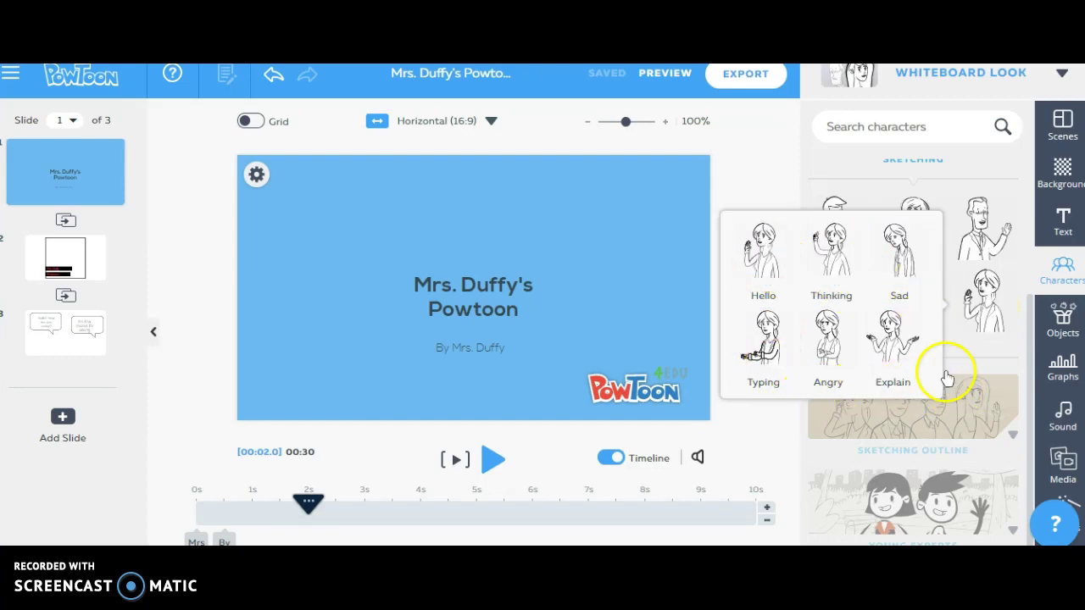
click(777, 264)
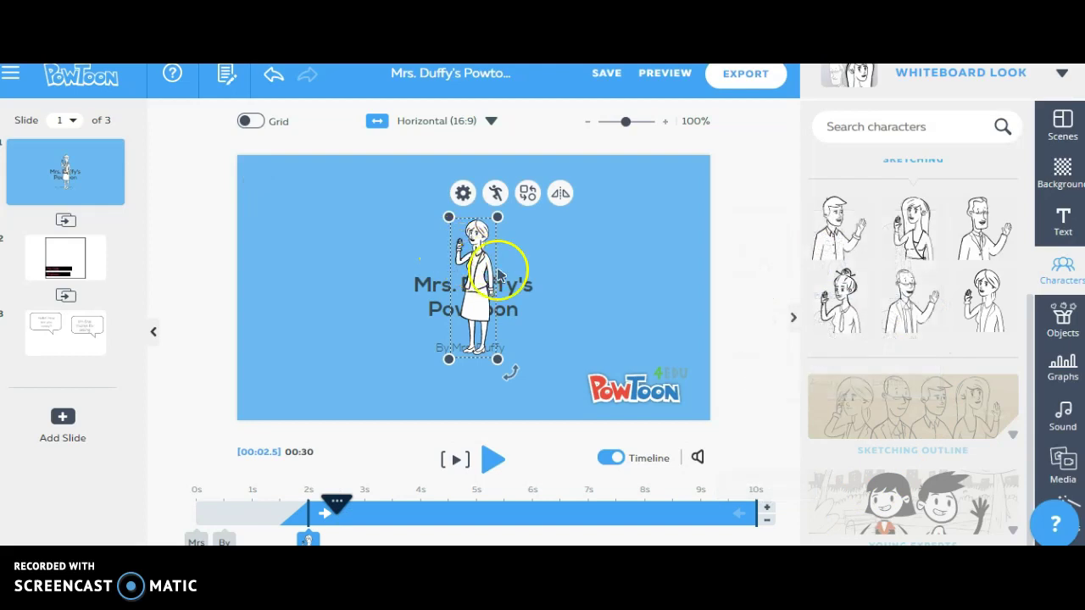
drag(477, 257, 607, 260)
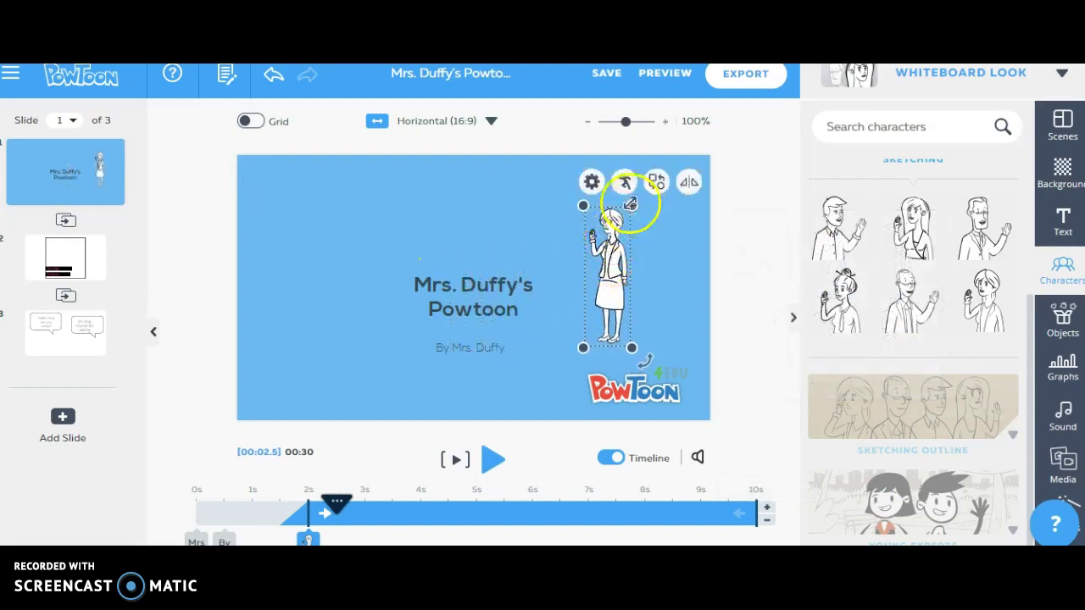
Try the Angry pose on the woman character, restore the Hello pose, and deselect her.
click(623, 181)
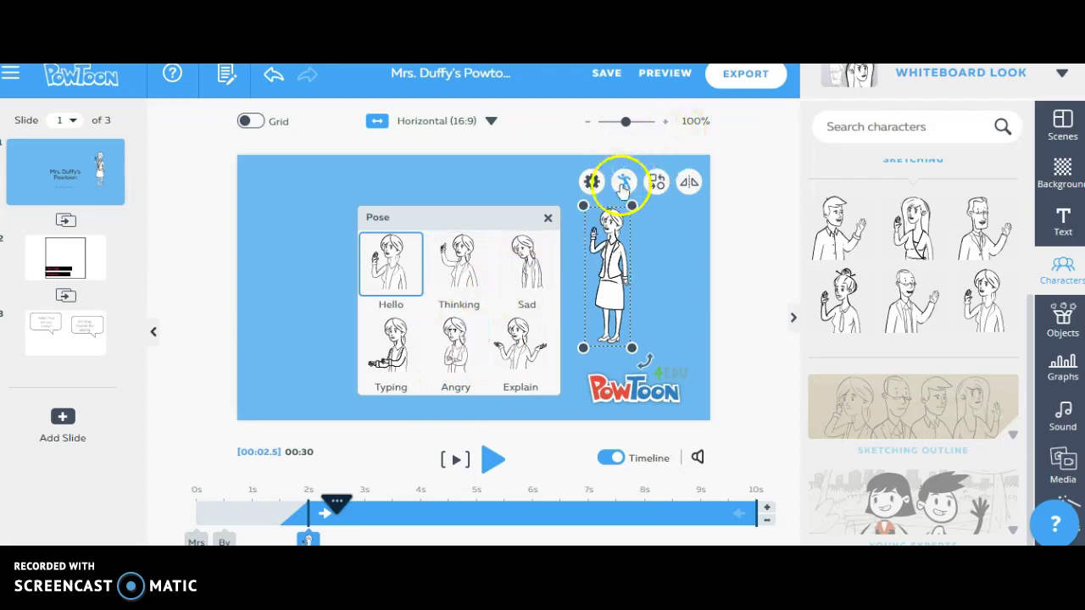
click(455, 356)
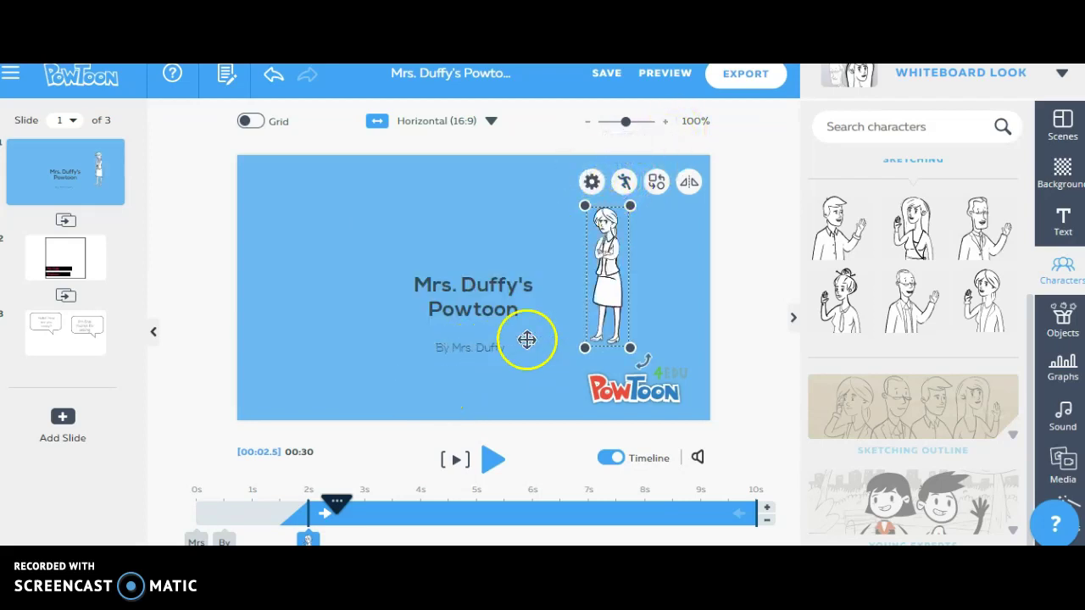
click(624, 182)
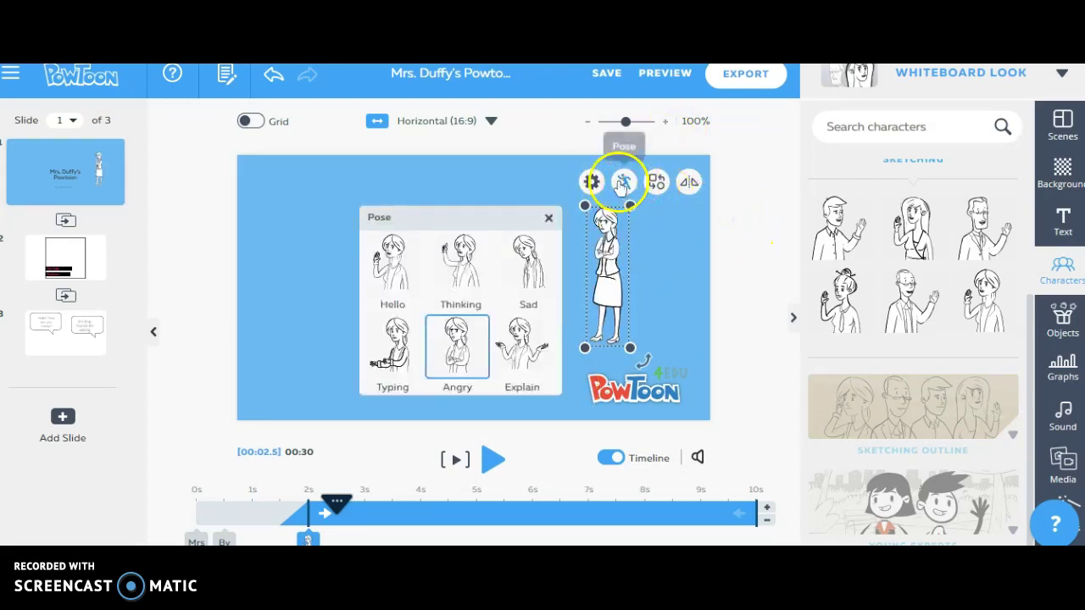
click(398, 269)
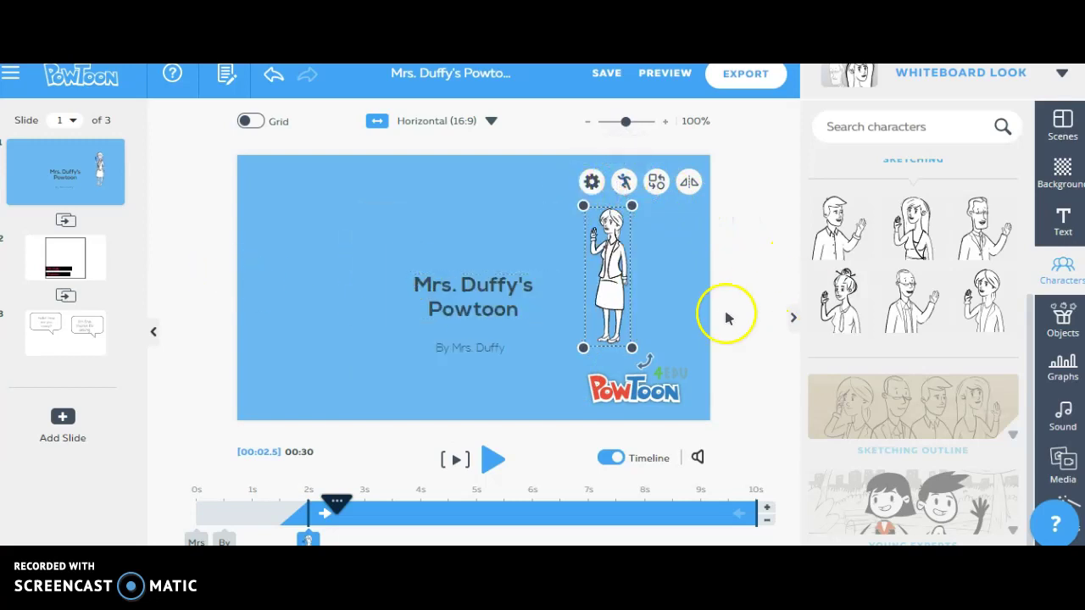
click(790, 318)
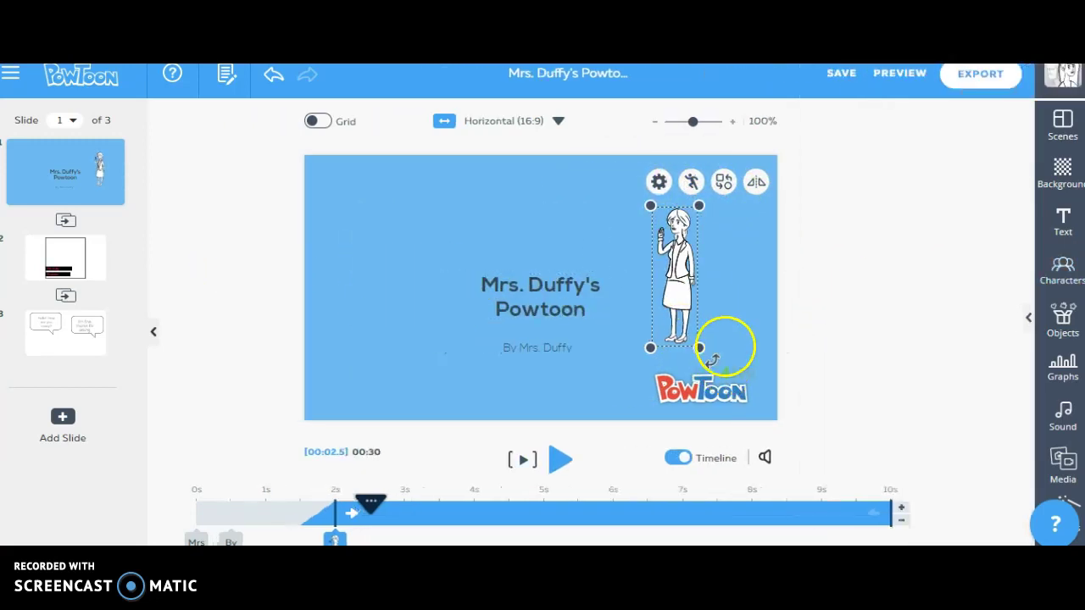
click(615, 412)
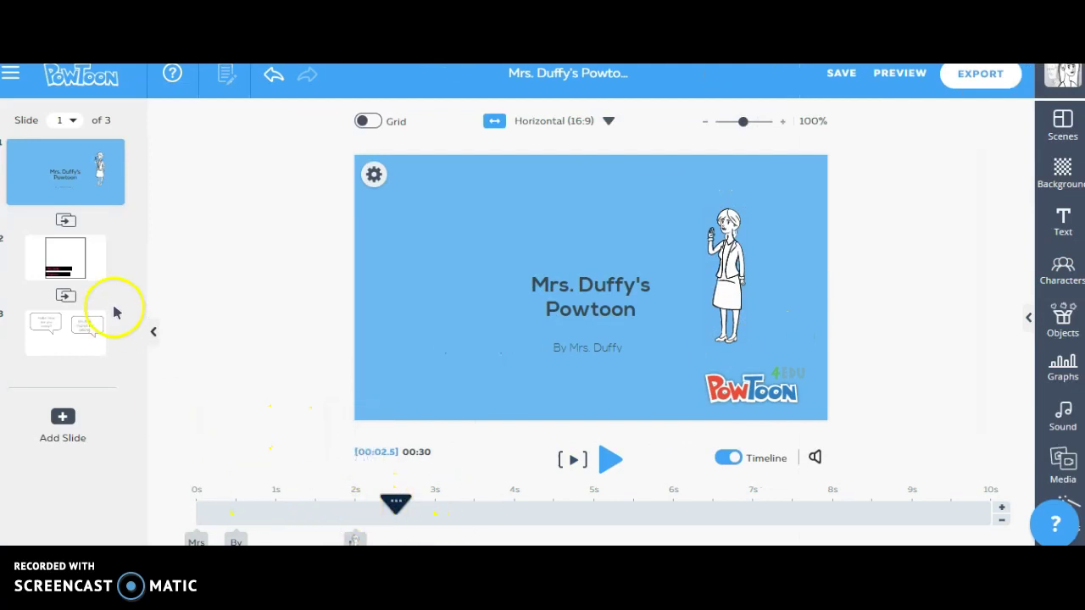
Set slide 2's background to the pink basic color #F7629C.
click(66, 254)
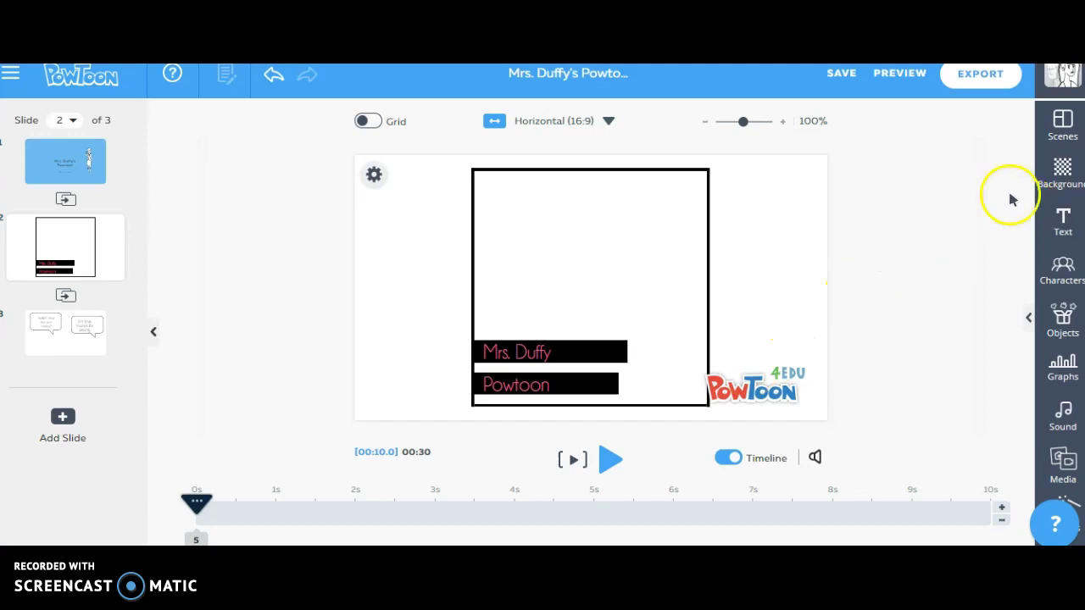
click(1063, 173)
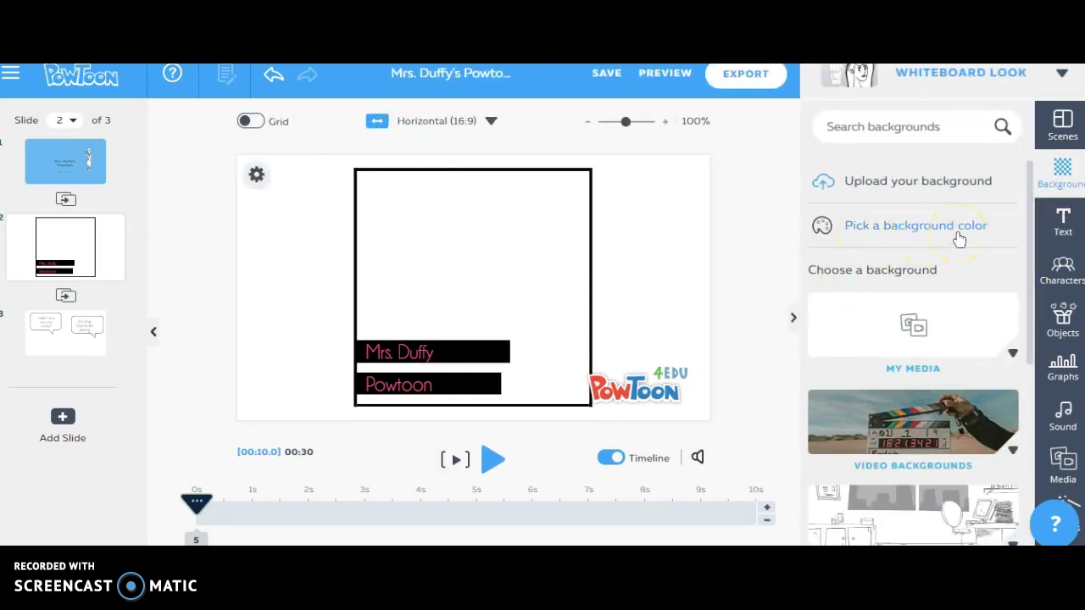
click(958, 239)
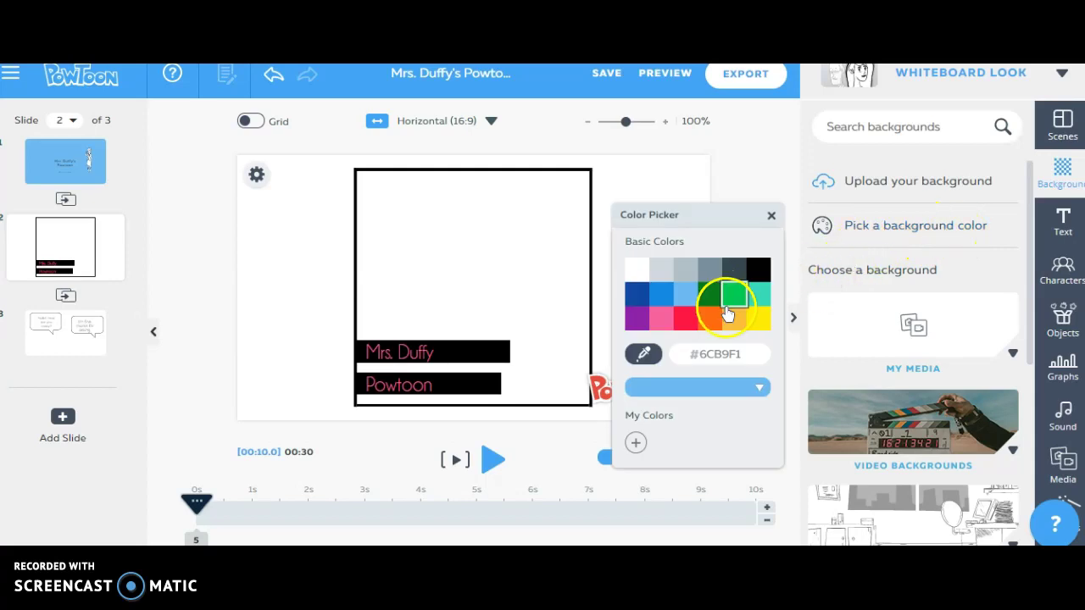
click(685, 293)
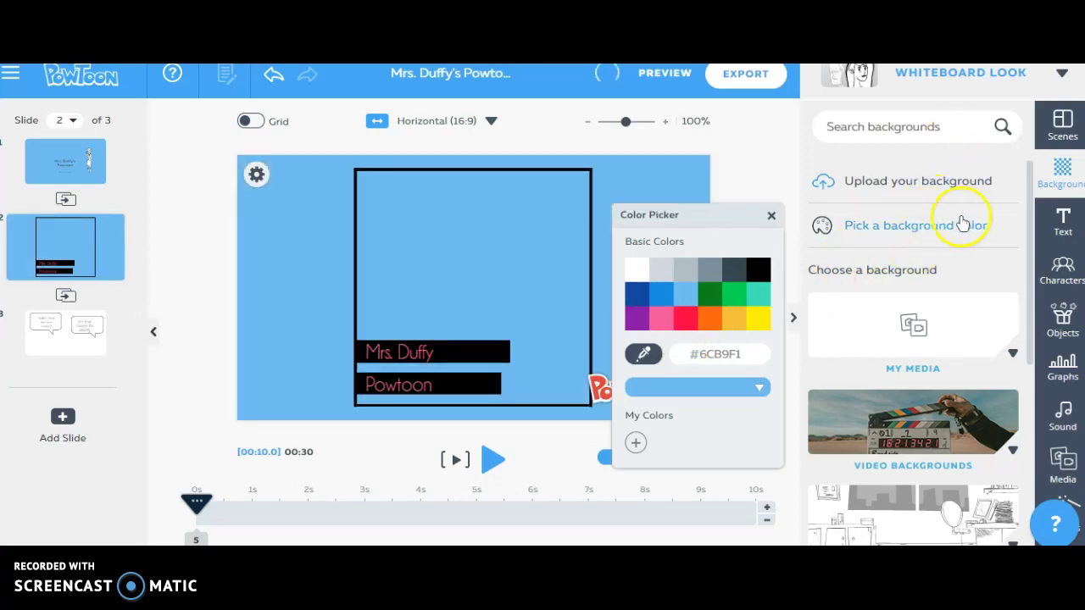
click(661, 321)
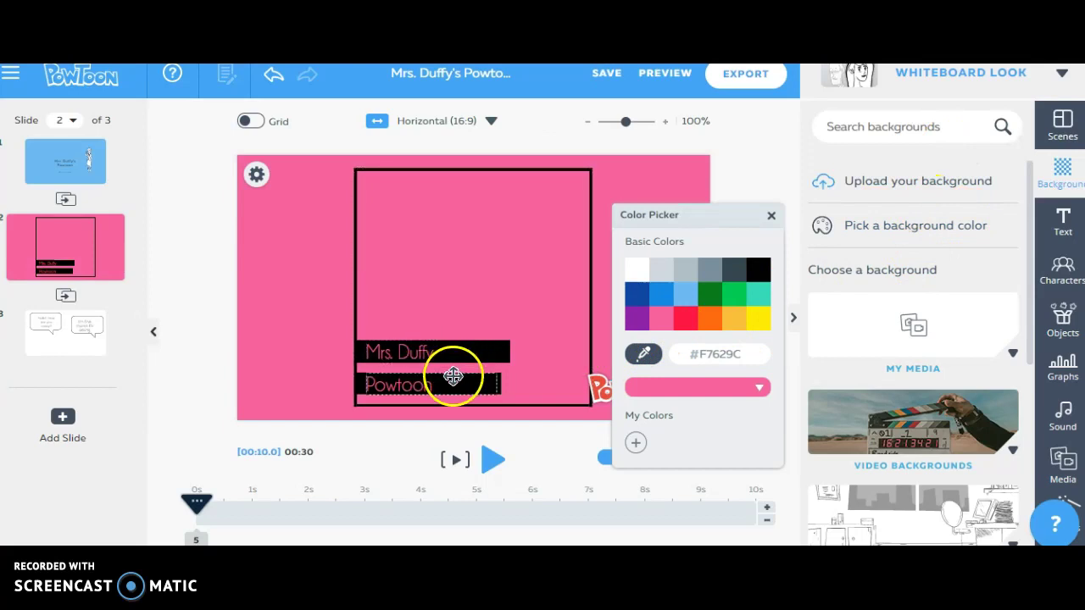
click(771, 217)
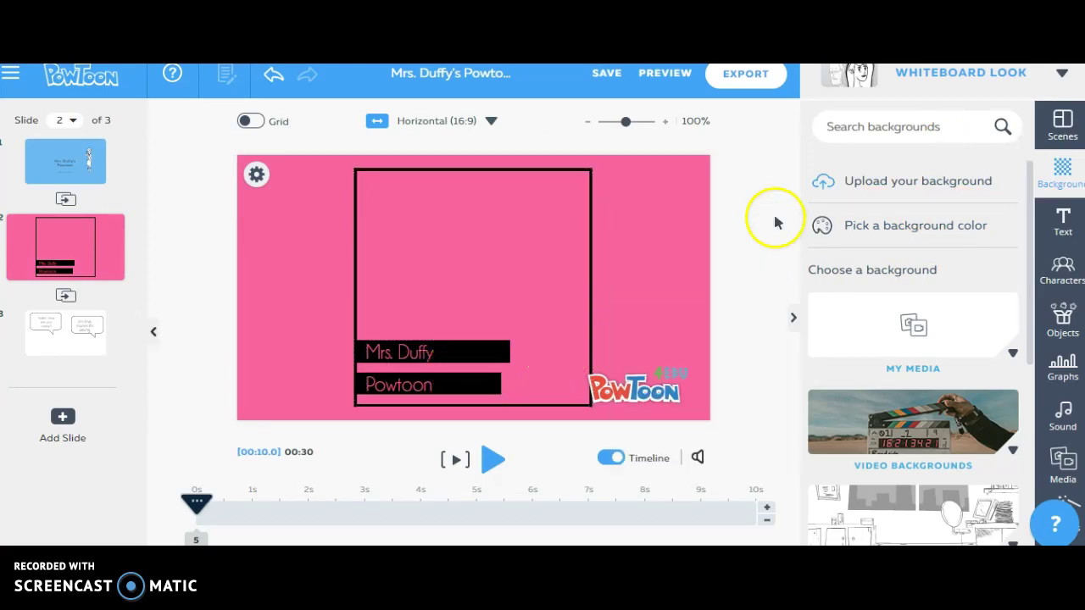
click(797, 317)
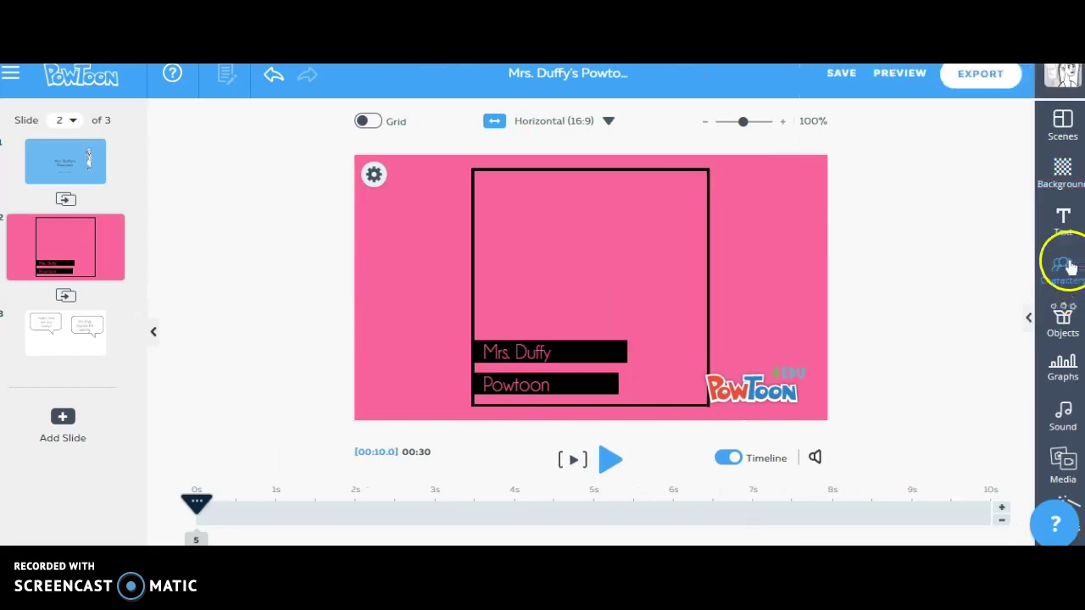
Search the objects for "computer", place a sketched desktop monitor inside slide 2's black frame above the text bars, and clear the search.
click(1062, 315)
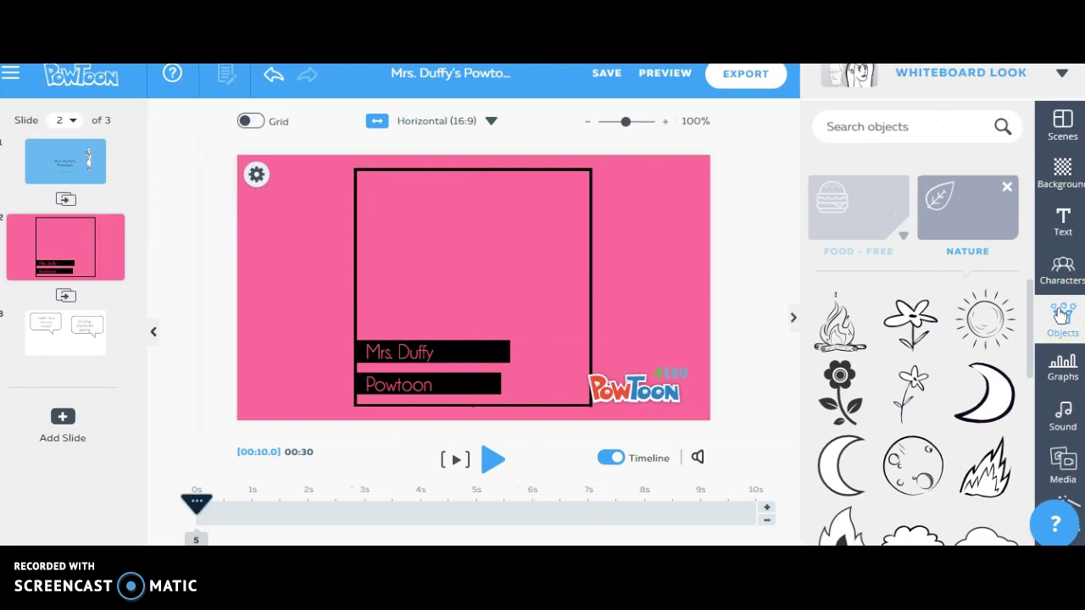
click(1005, 187)
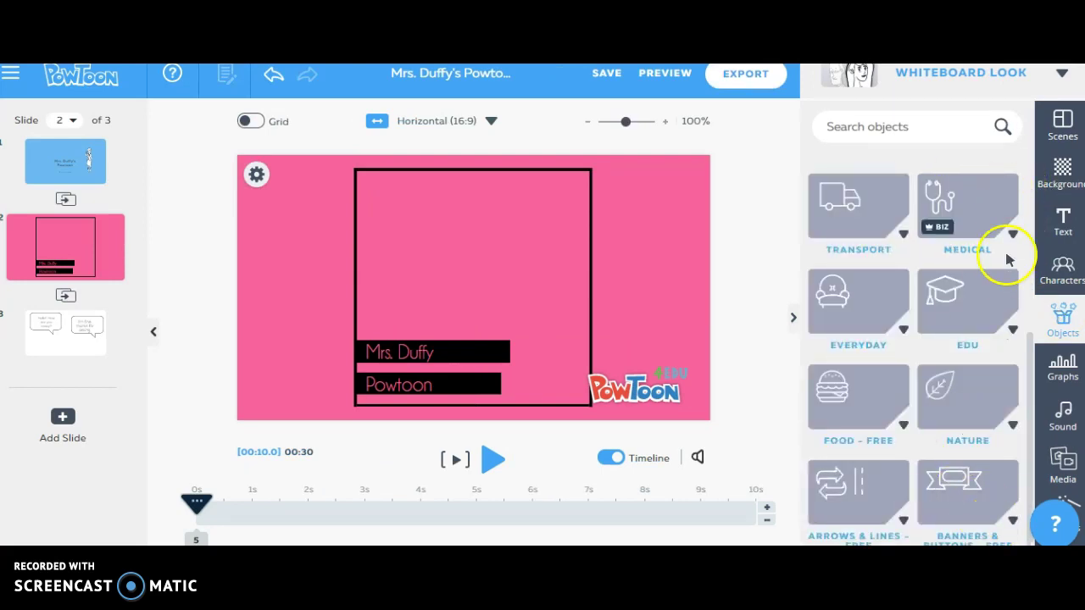
click(963, 130)
text(computer)
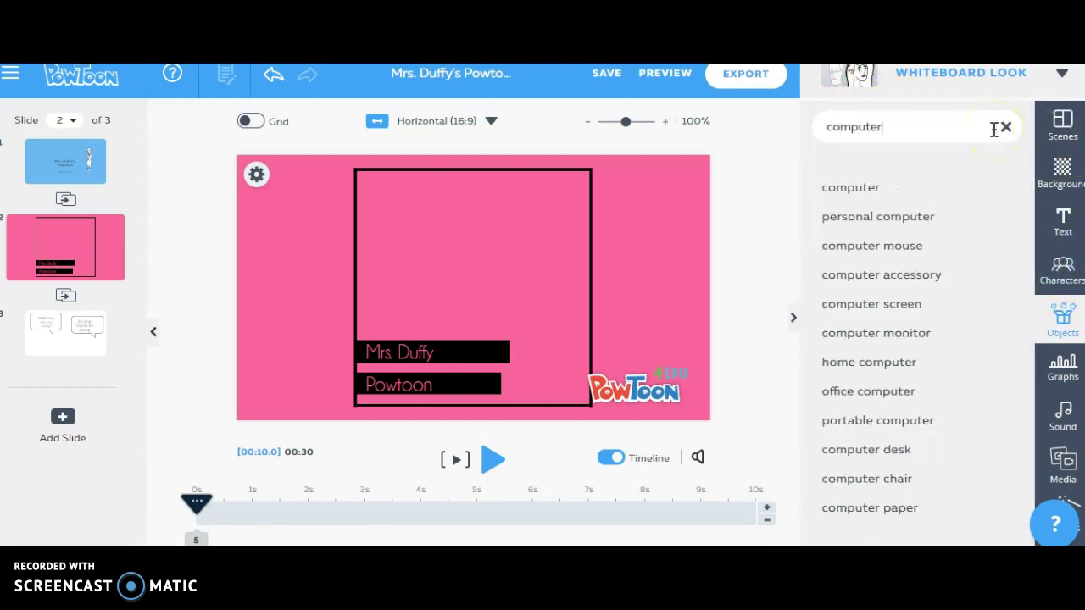
key(Return)
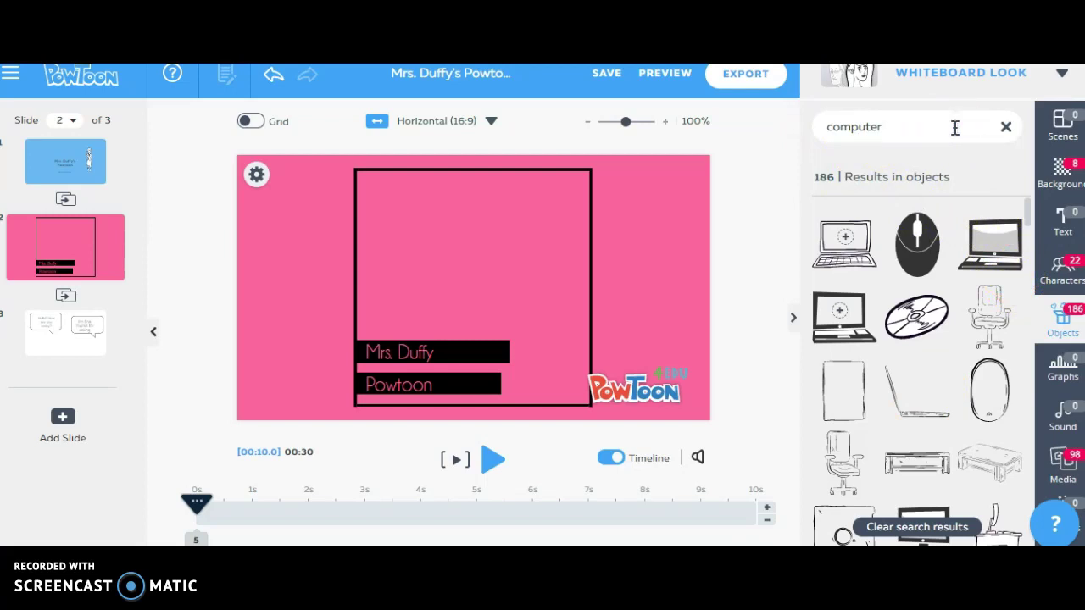
scroll(932, 339, down, 5)
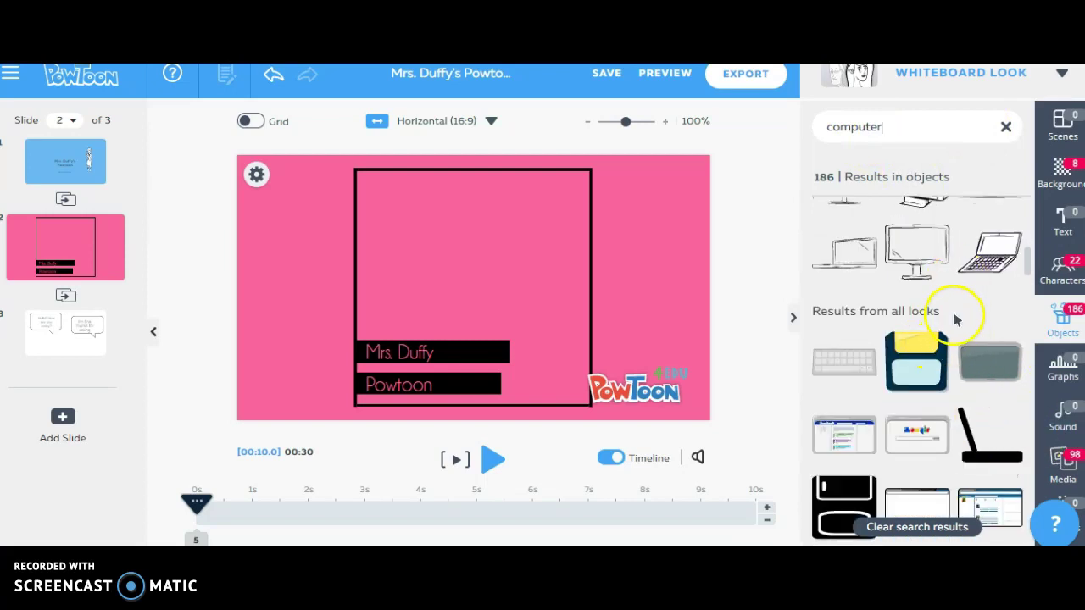
scroll(949, 381, up, 3)
click(932, 479)
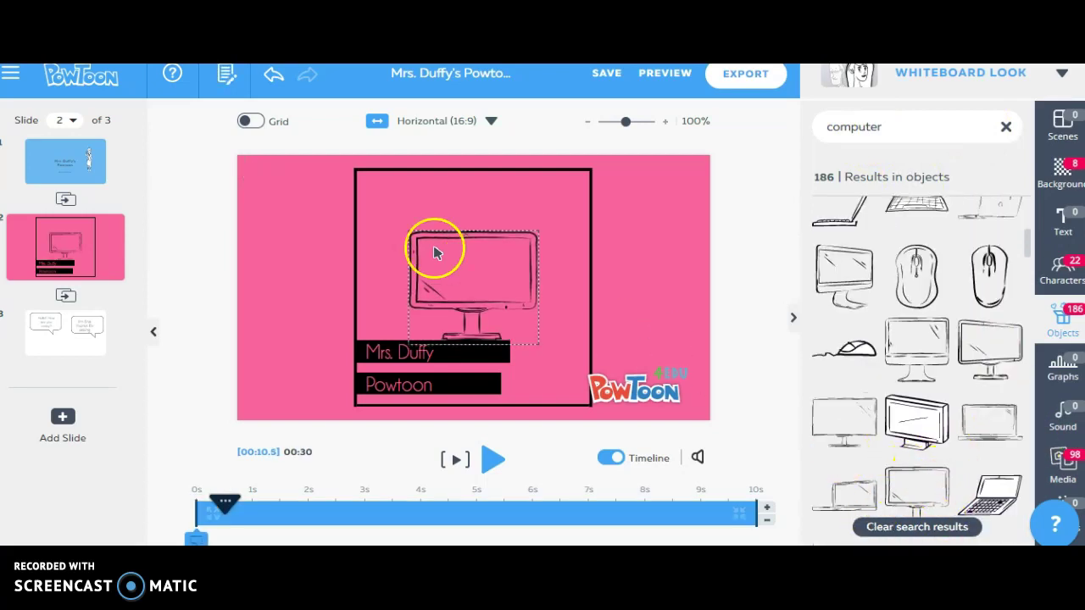
drag(478, 276, 498, 244)
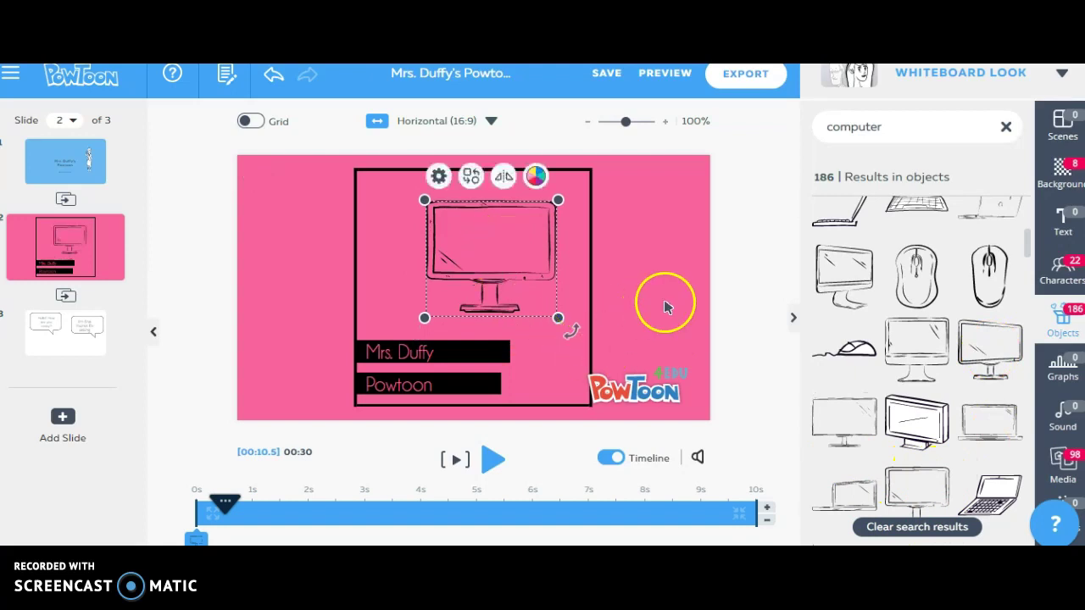
click(714, 312)
click(1006, 126)
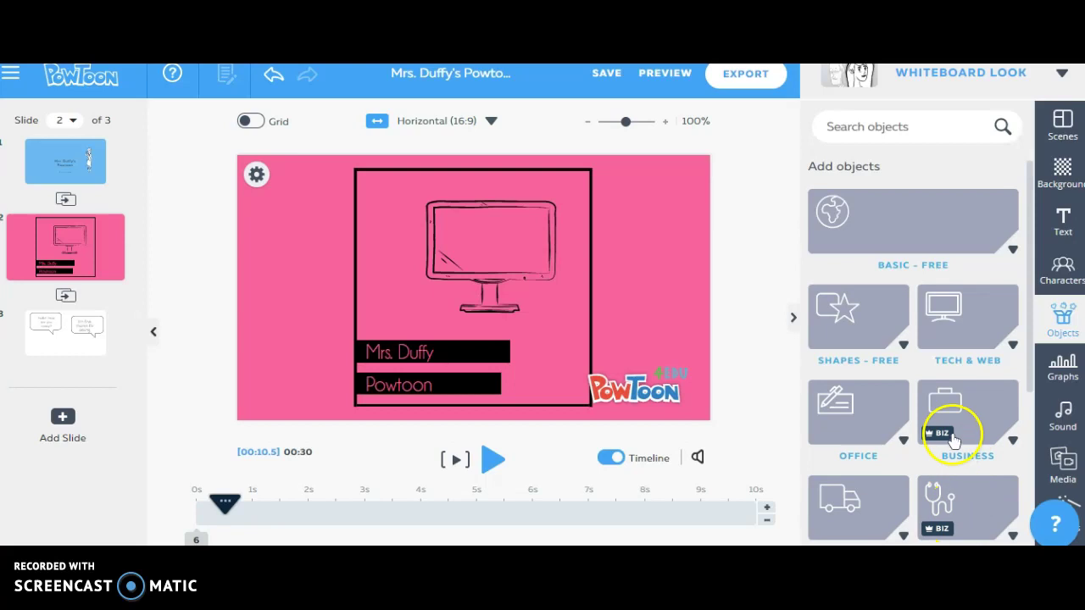
click(951, 524)
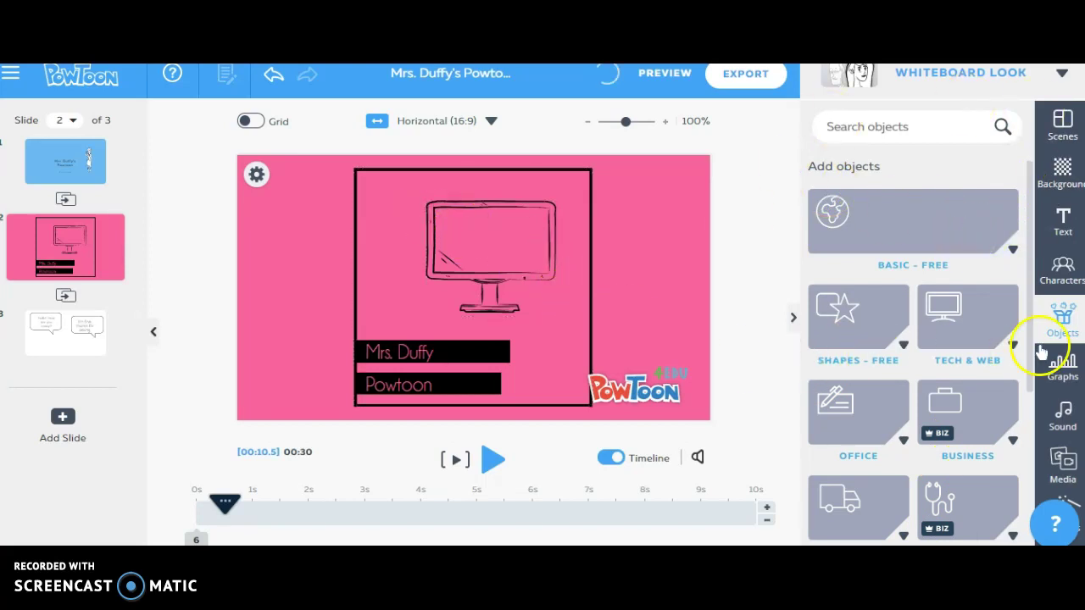
Browse the Tech & Web objects to examine the available laptops, monitors, mice and image-frame devices.
click(960, 324)
scroll(969, 428, down, 10)
scroll(966, 432, up, 5)
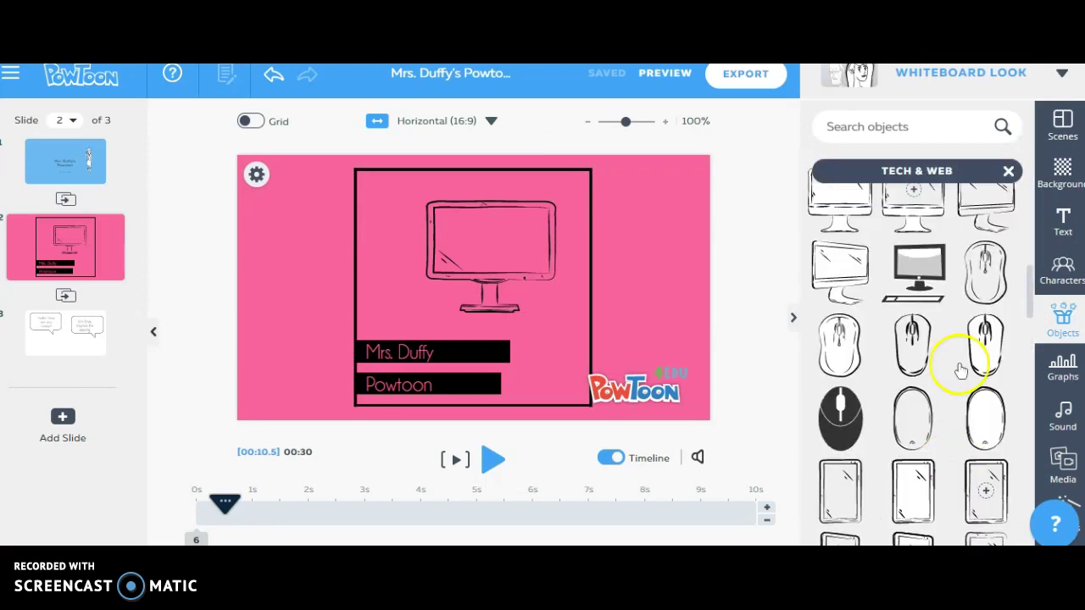
click(792, 320)
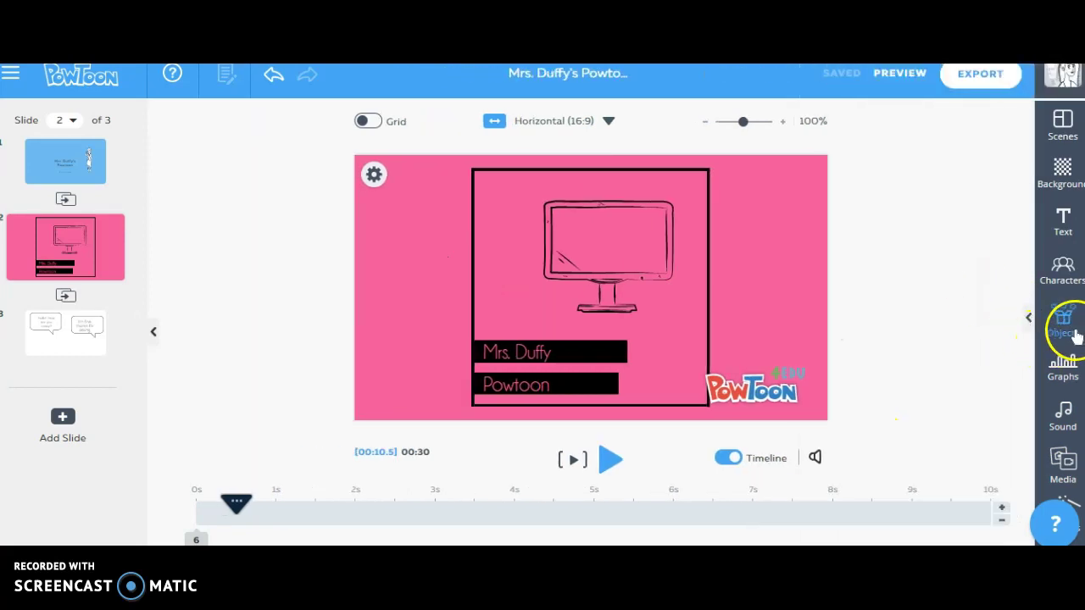
click(1069, 332)
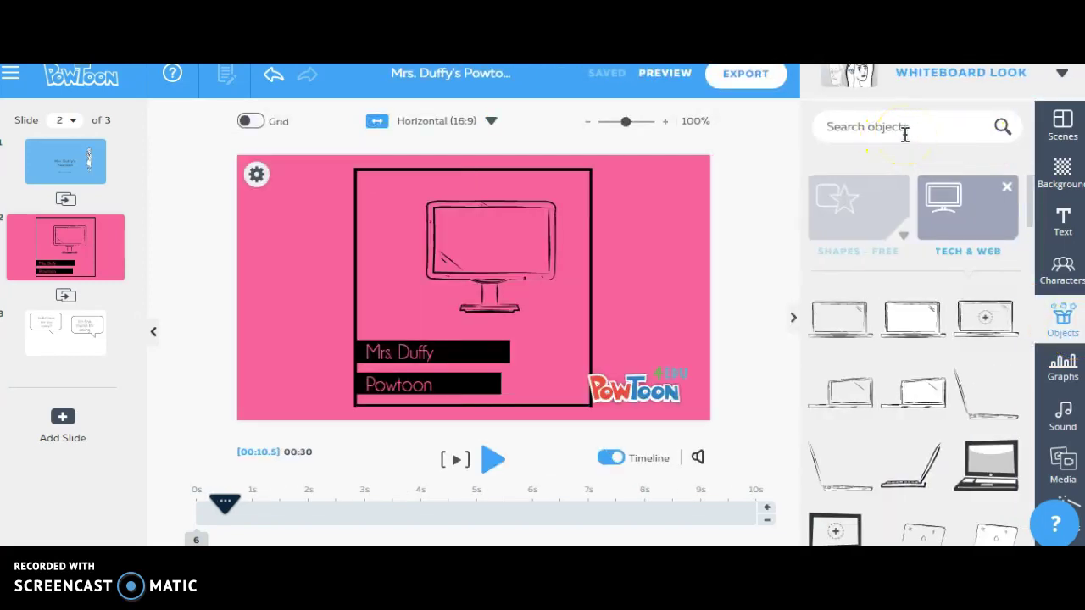
scroll(992, 416, down, 3)
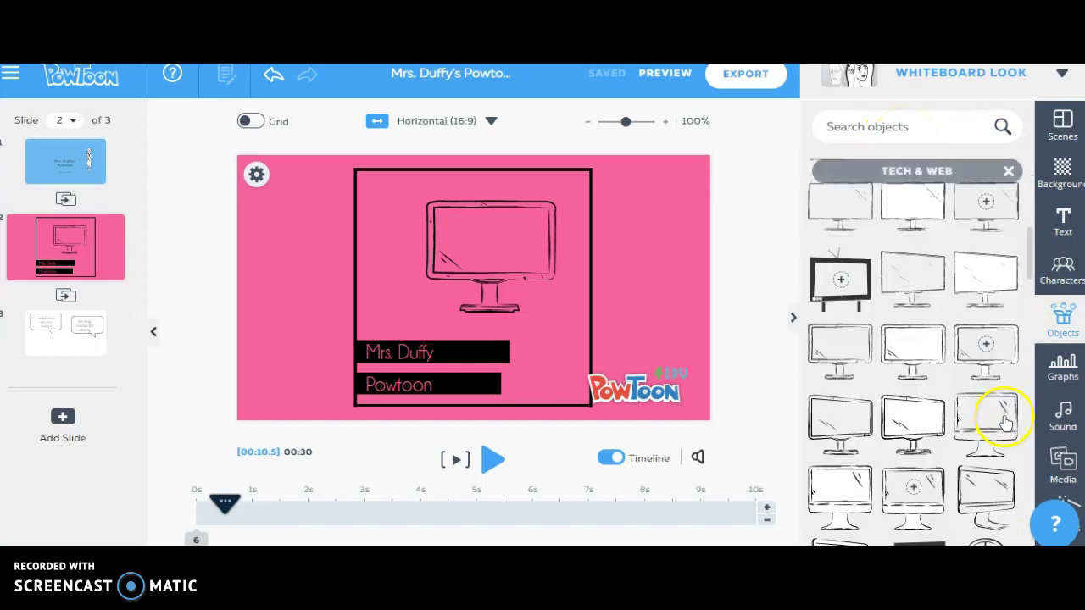
scroll(983, 369, up, 5)
scroll(974, 399, down, 2)
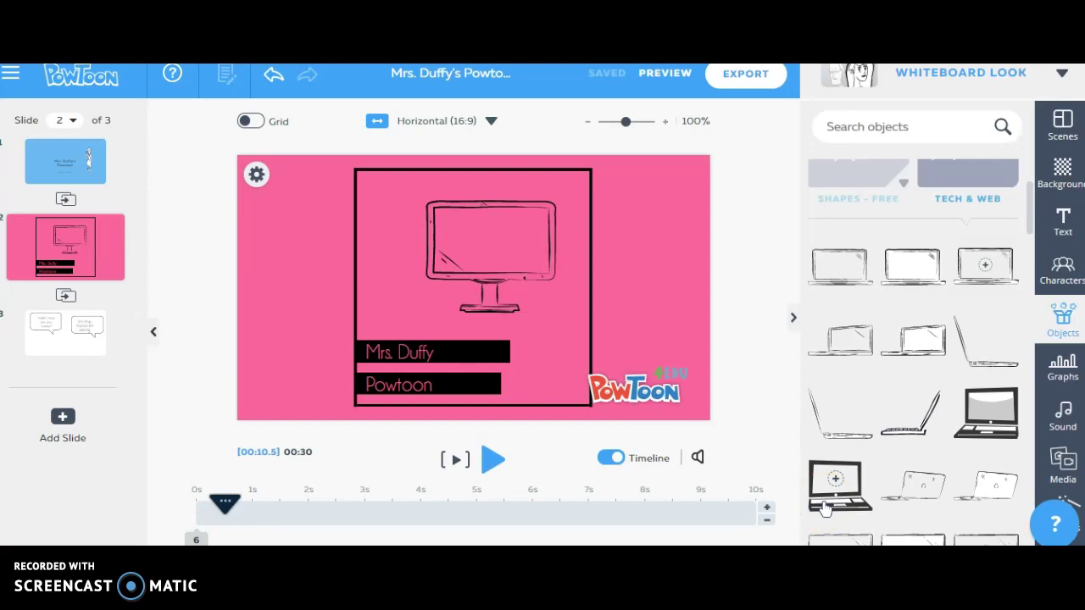
Try adding the black laptop image frame to slide 2 without choosing an image, and delete it from the slide.
click(835, 488)
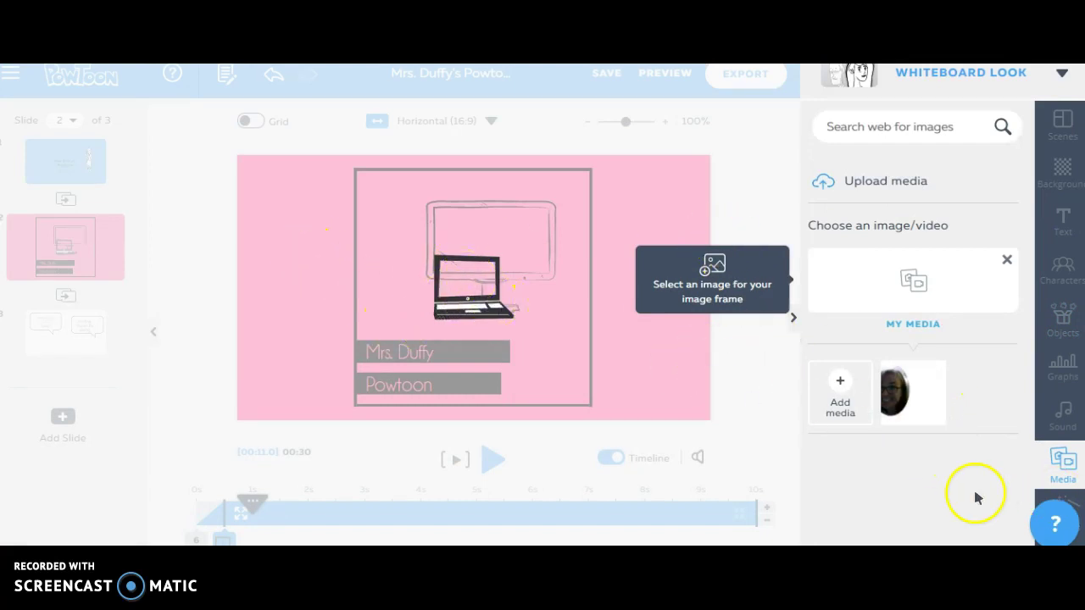
mouse_move(920, 400)
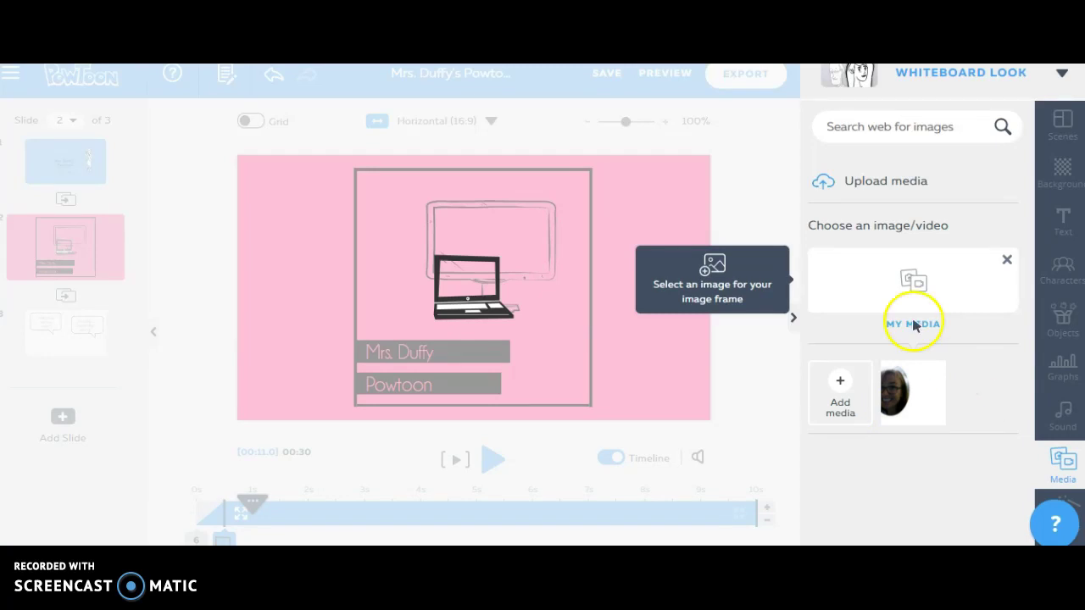
click(794, 316)
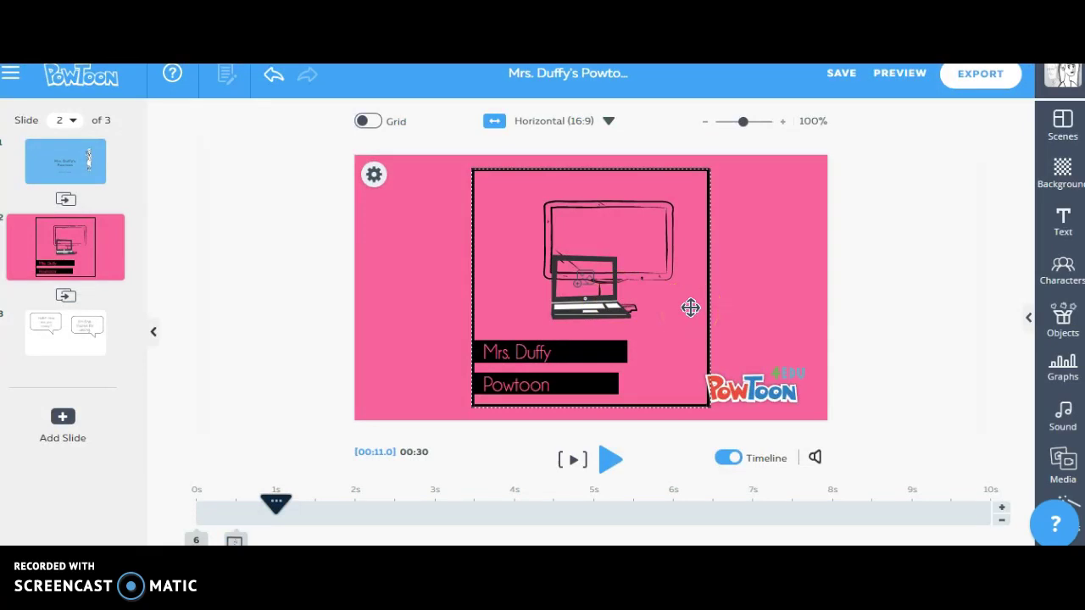
click(670, 317)
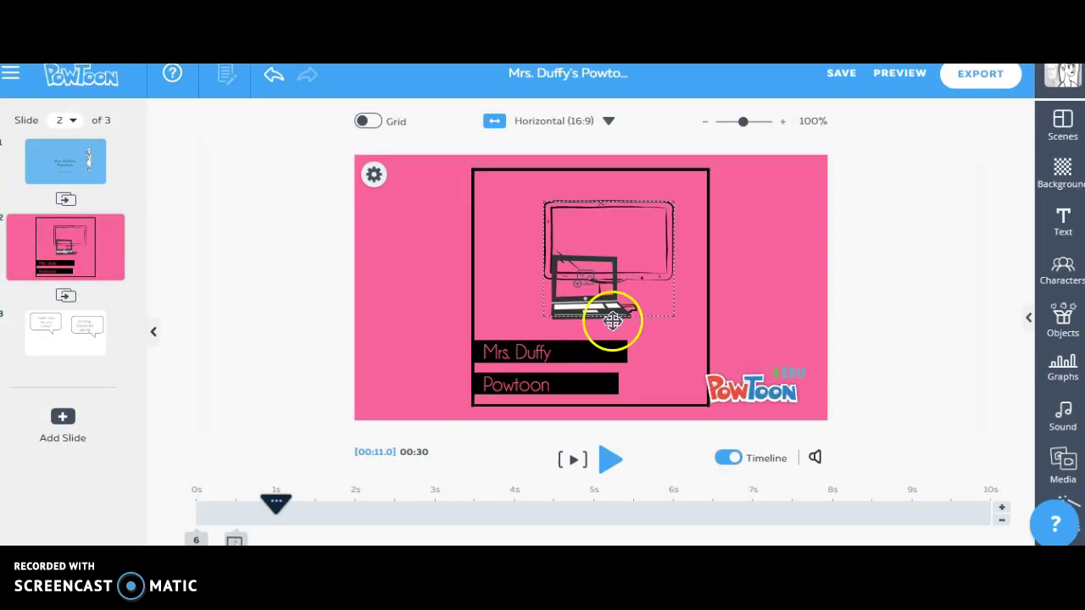
click(583, 308)
key(Delete)
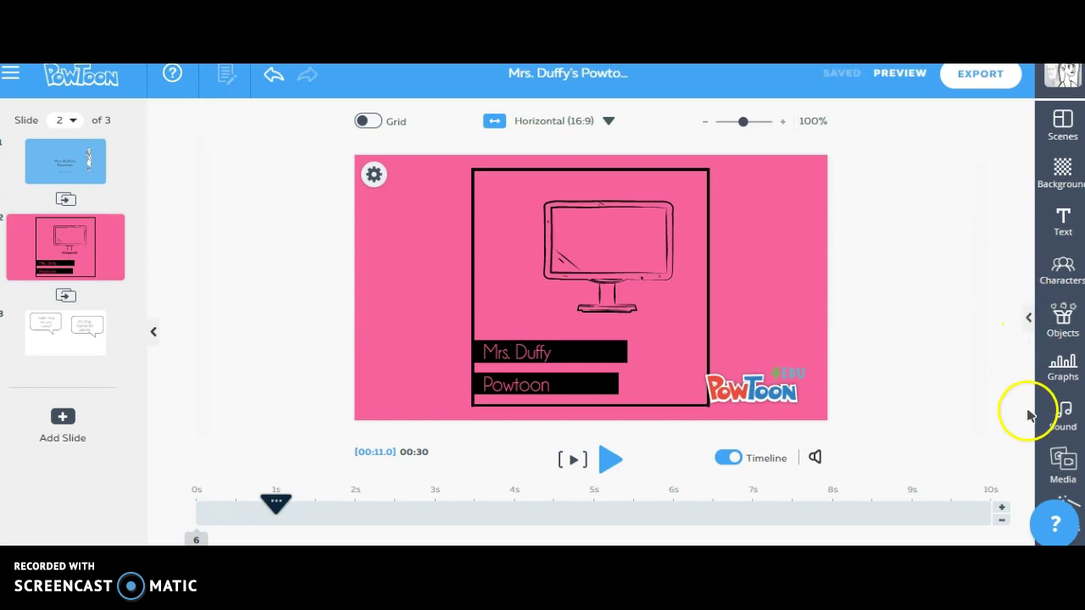
Search the web media for "koala" images.
click(1049, 321)
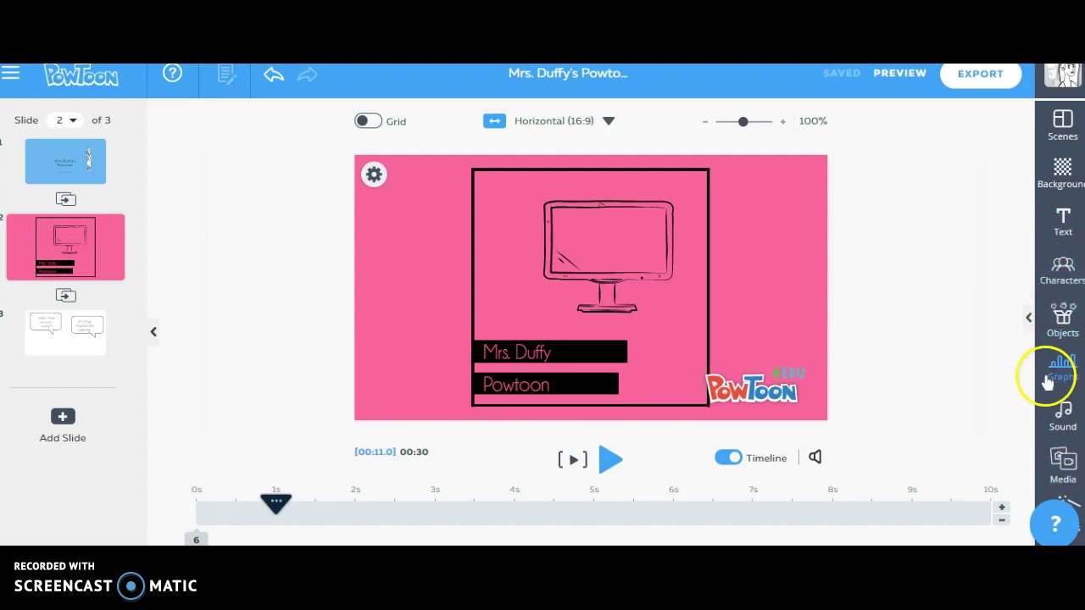
click(1061, 461)
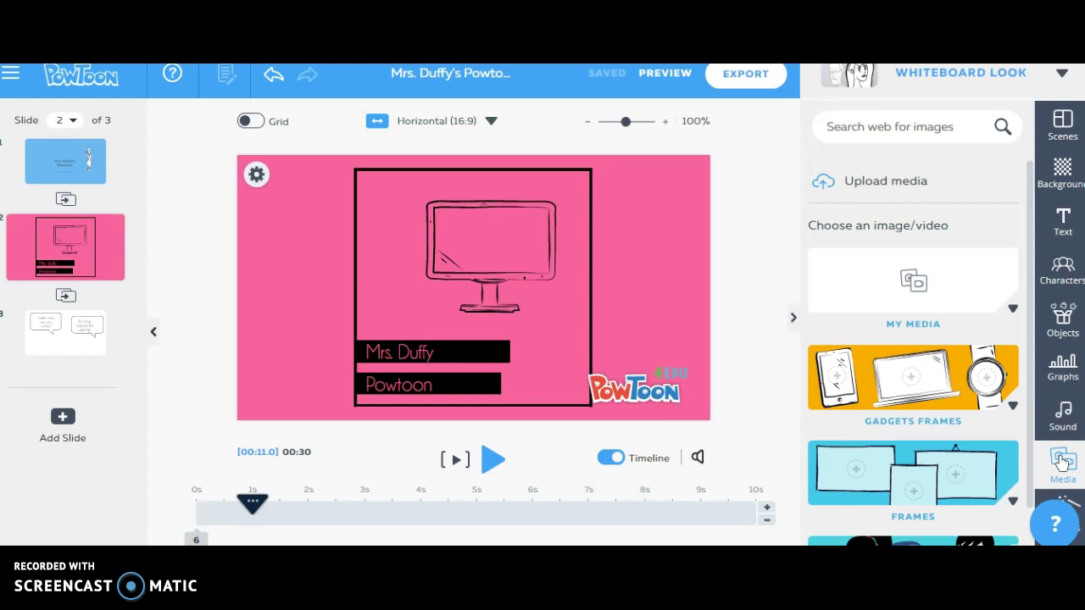
click(923, 127)
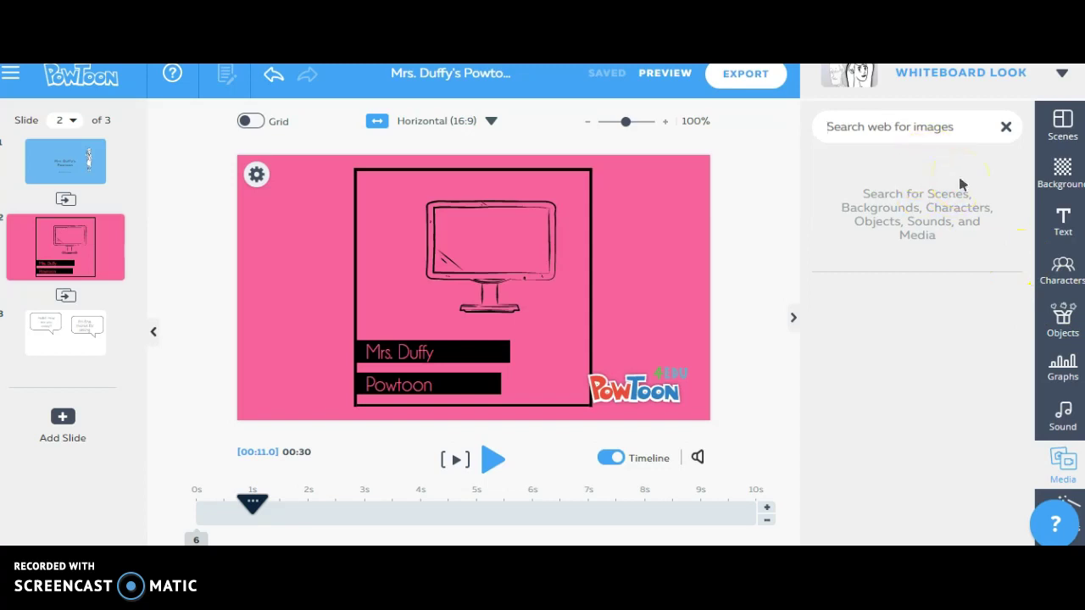
text(koala)
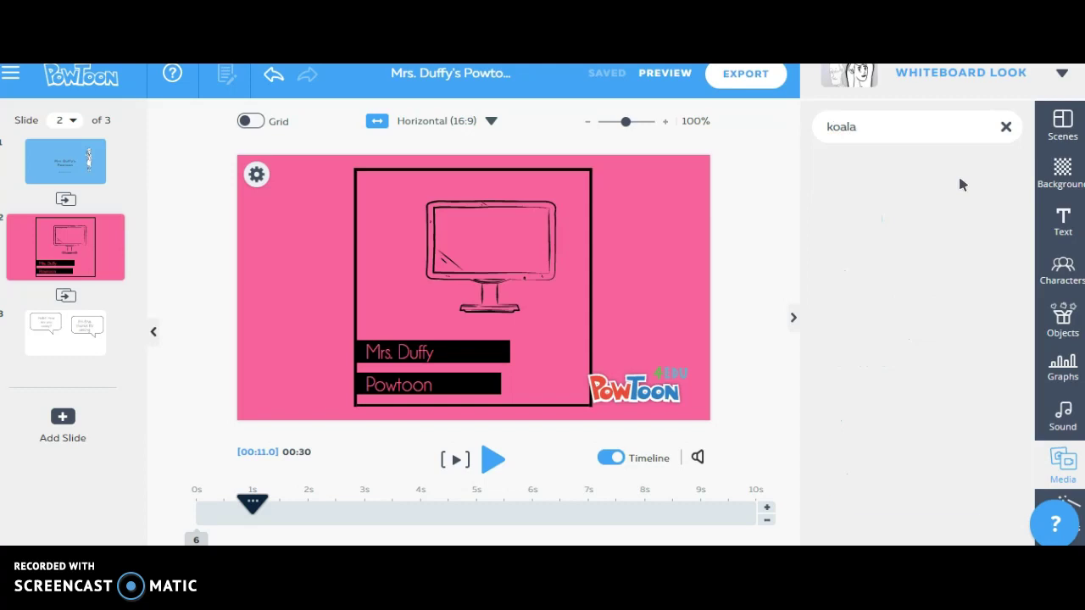
key(Return)
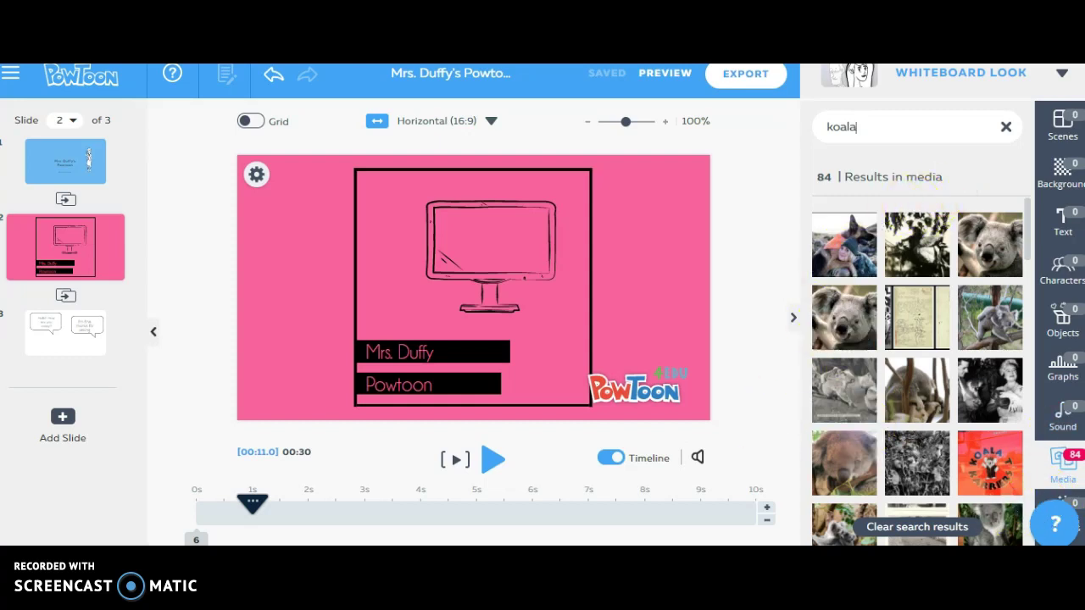
On slide 3, try the close-up koala photo as a placed image, undo it, and set that photo as the slide background.
click(56, 343)
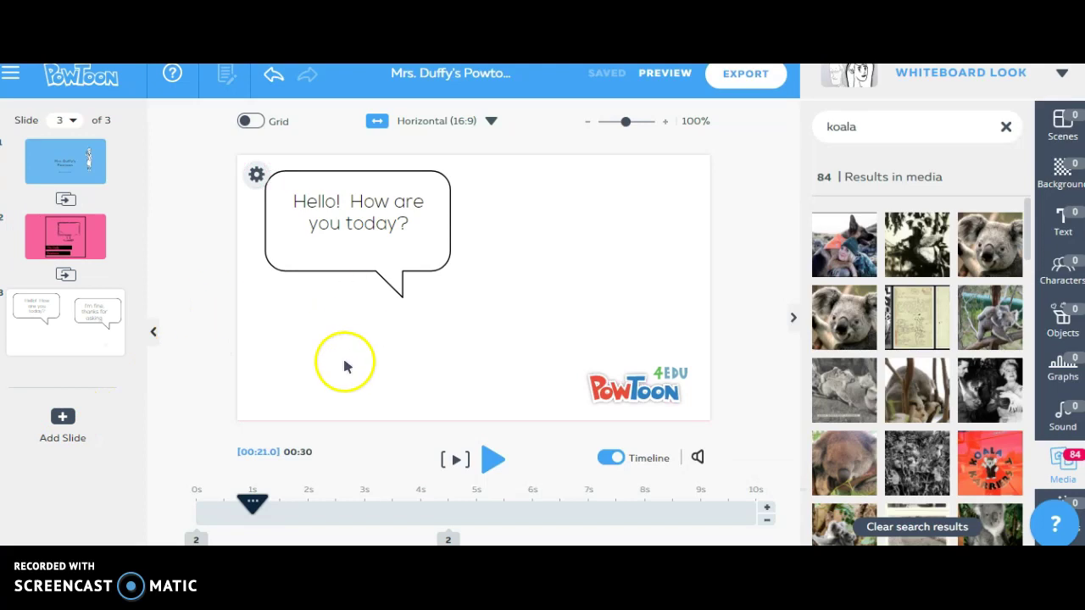
click(854, 320)
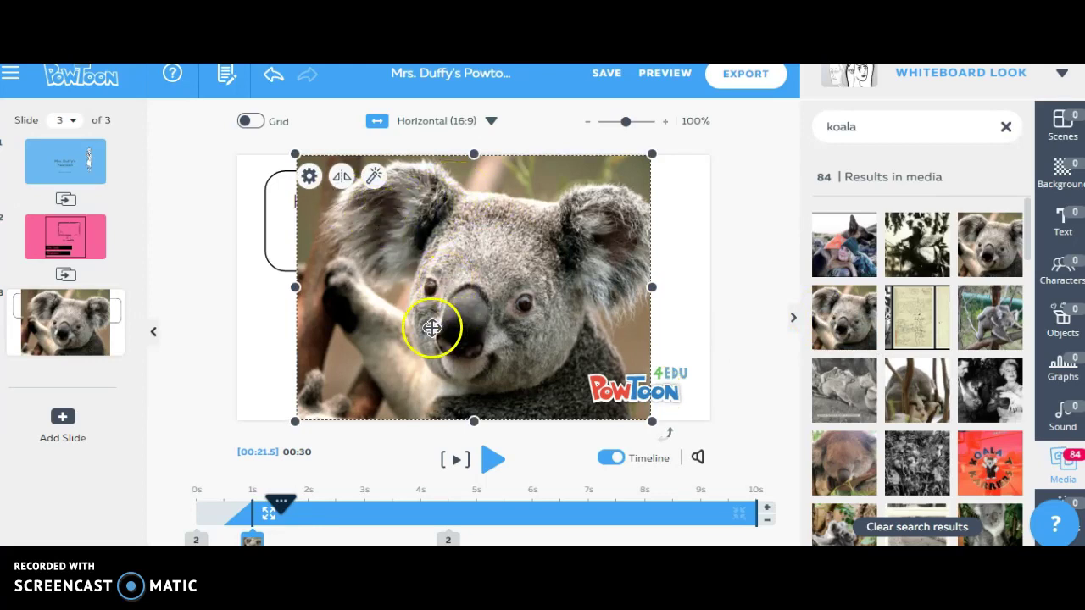
click(278, 81)
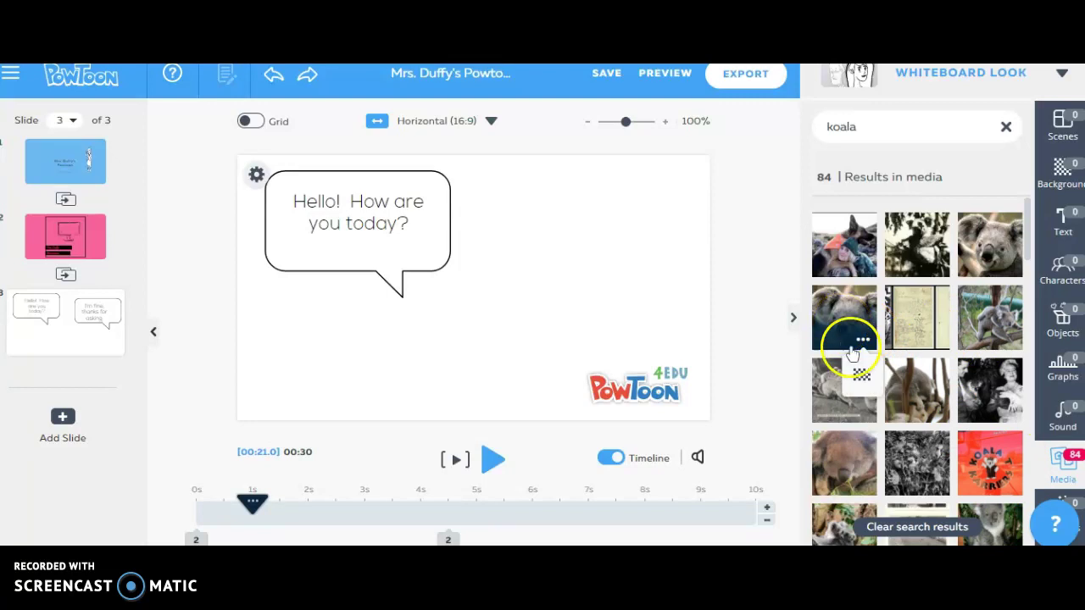
click(862, 376)
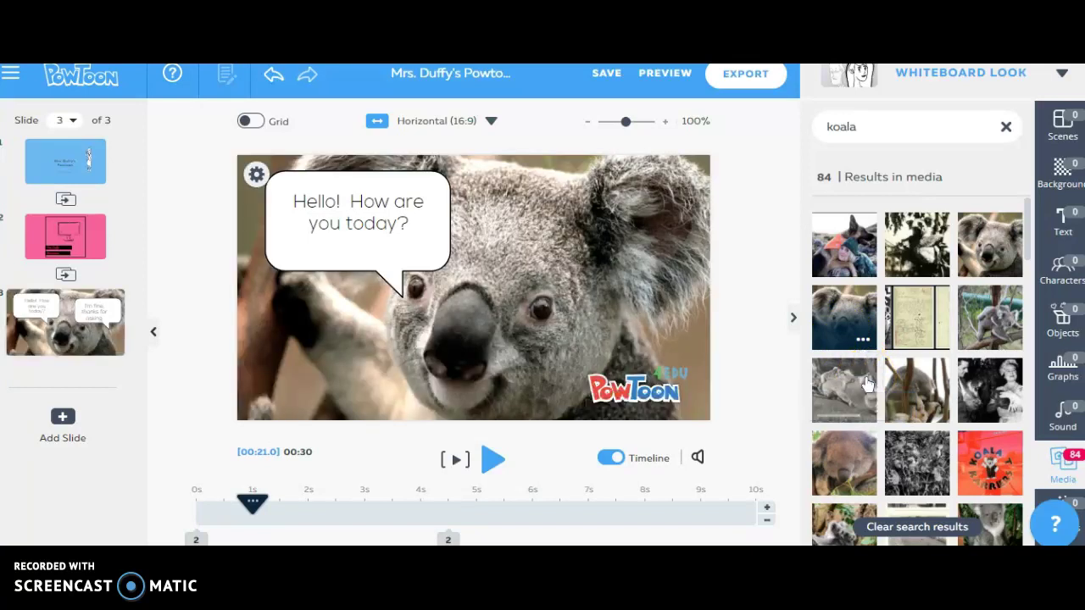
click(725, 384)
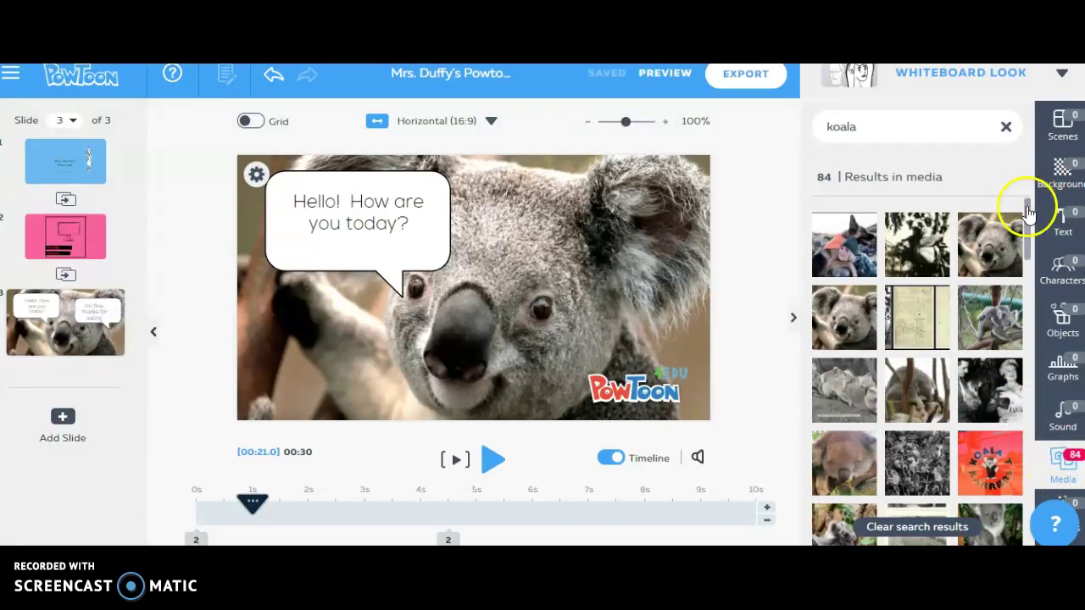
Clear the koala search, check the uploaded images in My Media, and collapse the media library.
click(1006, 127)
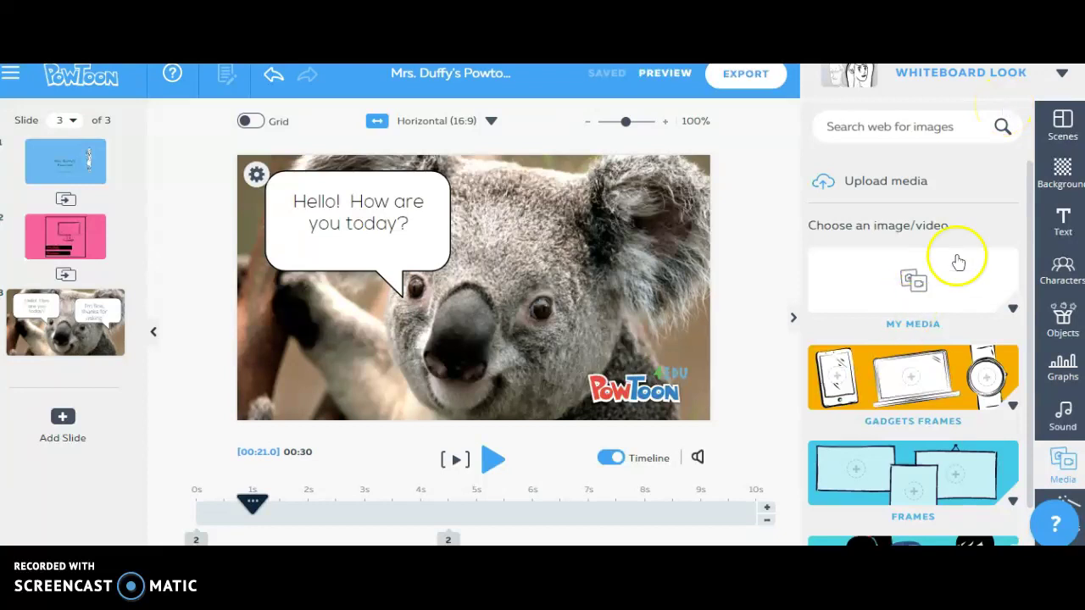
click(953, 298)
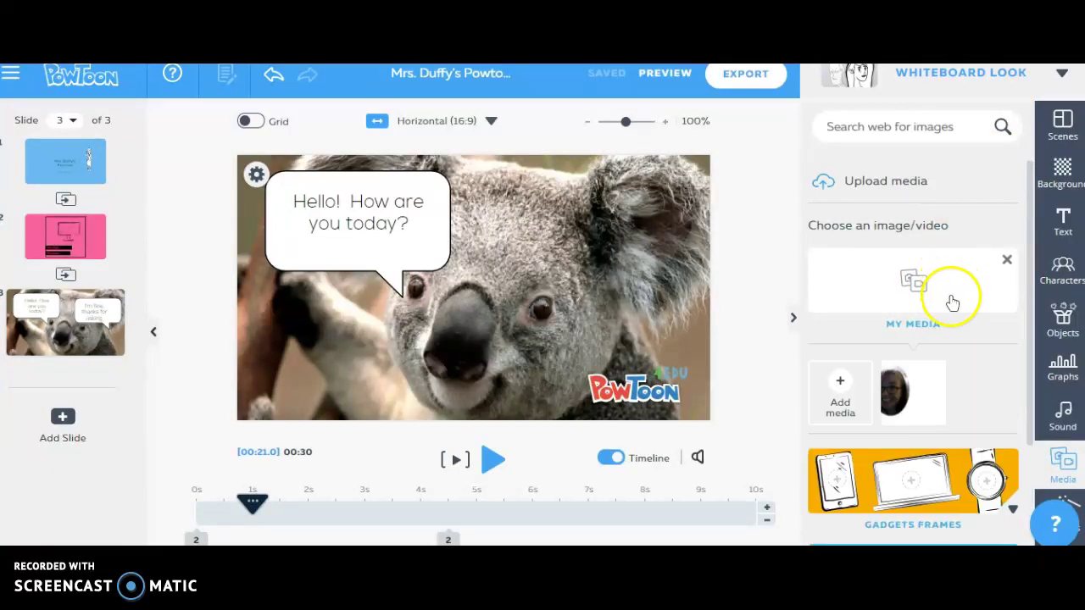
click(1008, 258)
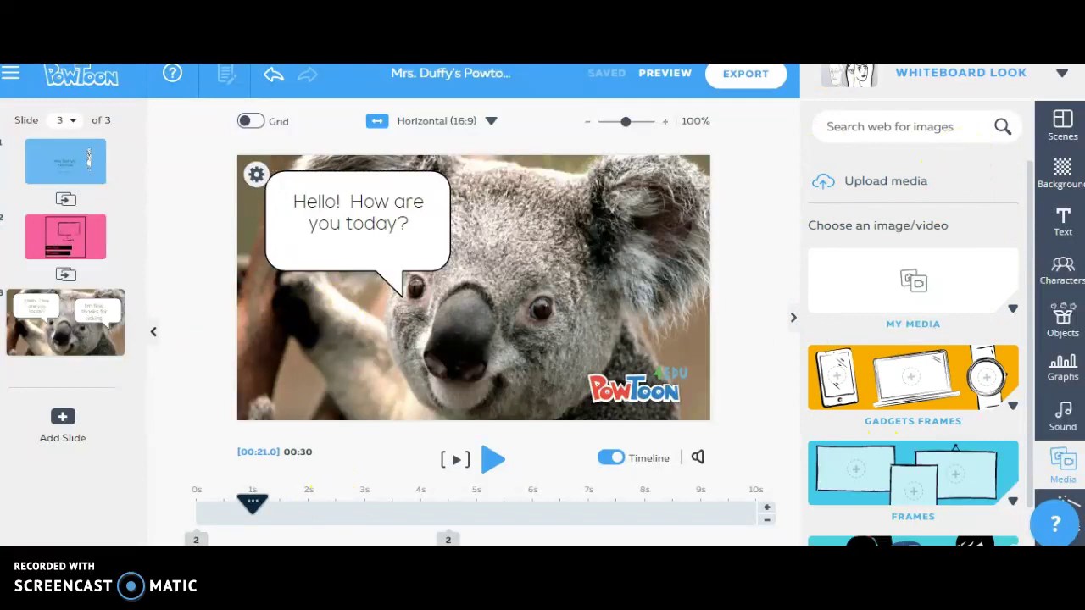
click(793, 317)
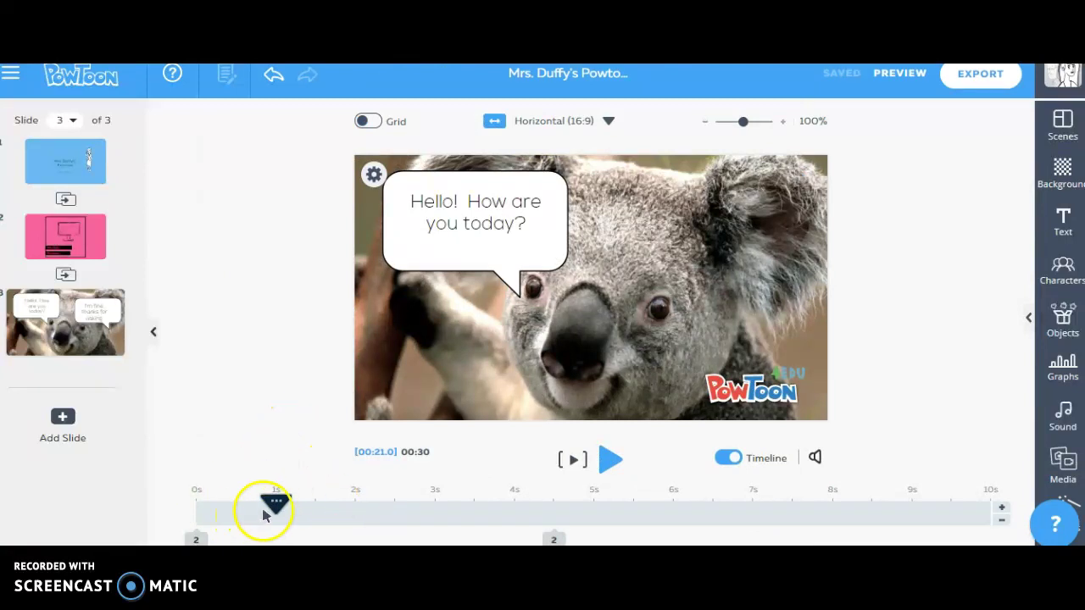
At 4.5 s on slide 3, search the objects for "cat" and place the sitting sketched cat below the "I'm fine, thanks for asking." bubble.
drag(274, 509, 555, 516)
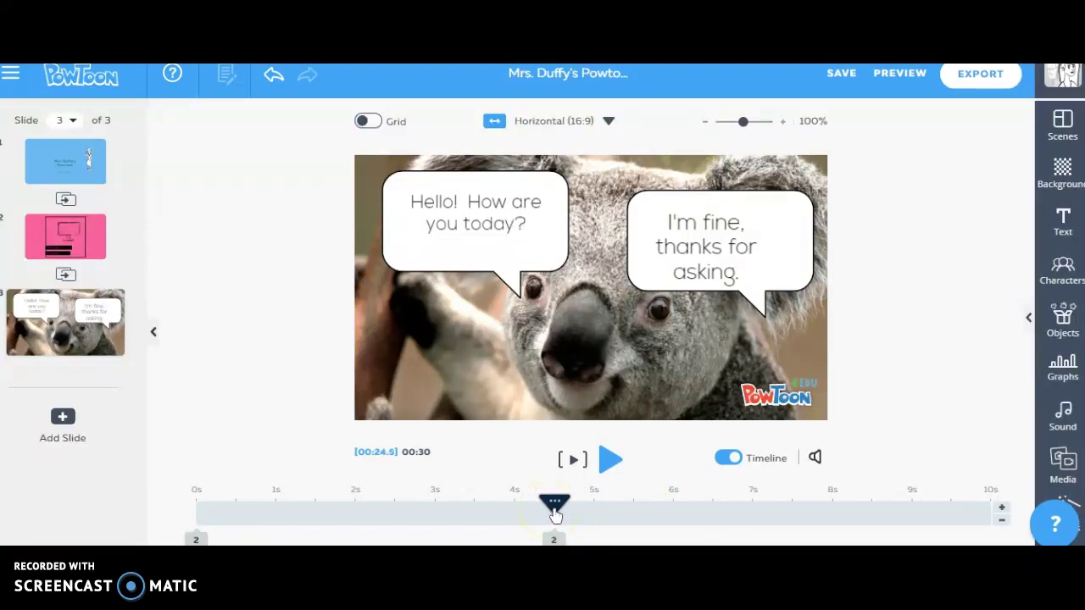
drag(554, 515, 547, 514)
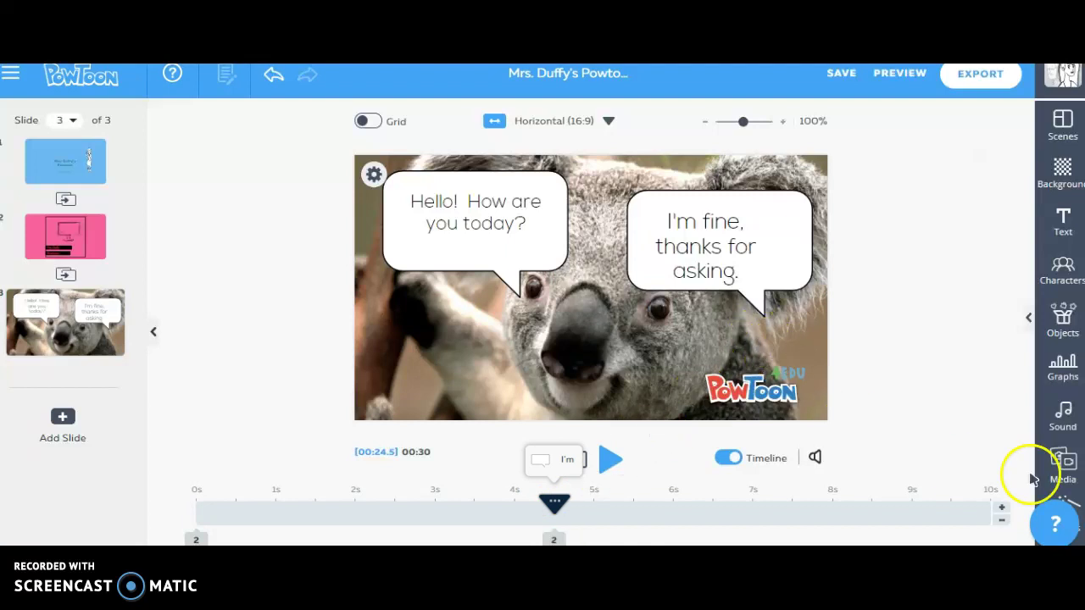
click(1063, 320)
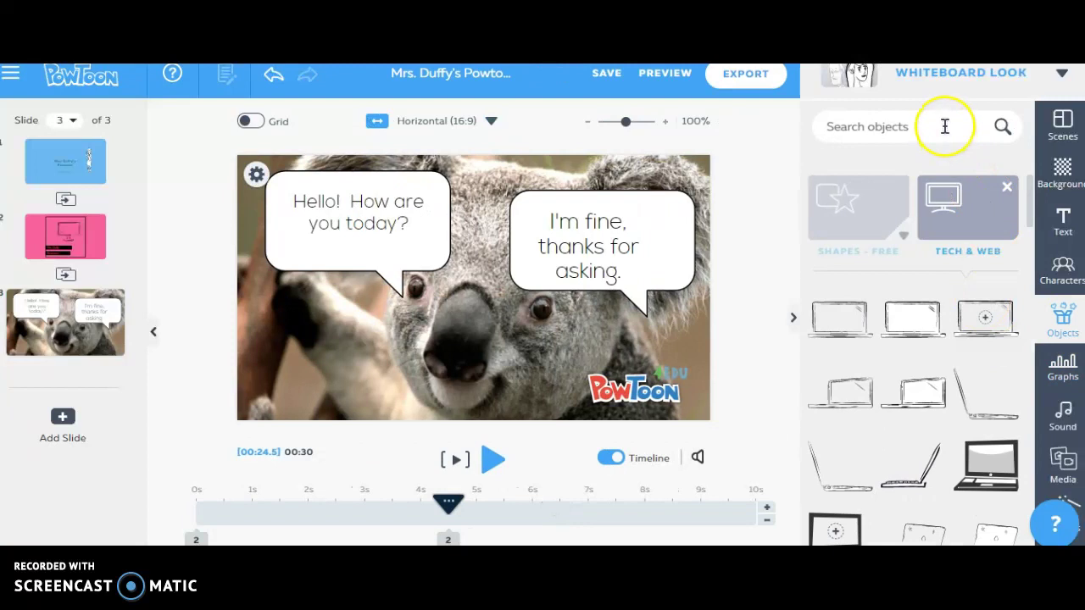
click(944, 127)
text(cat)
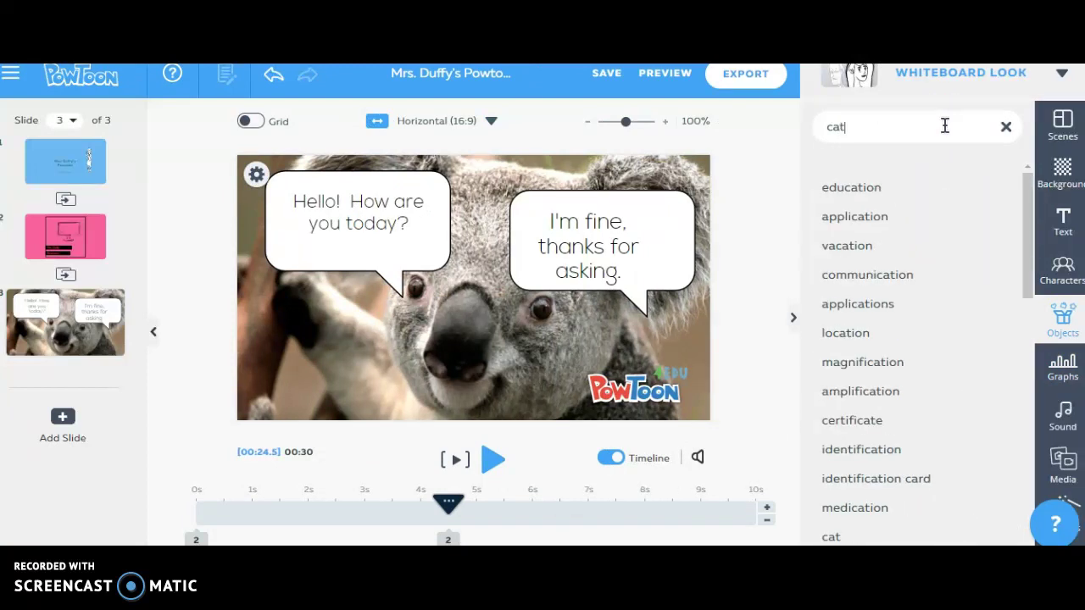
key(Return)
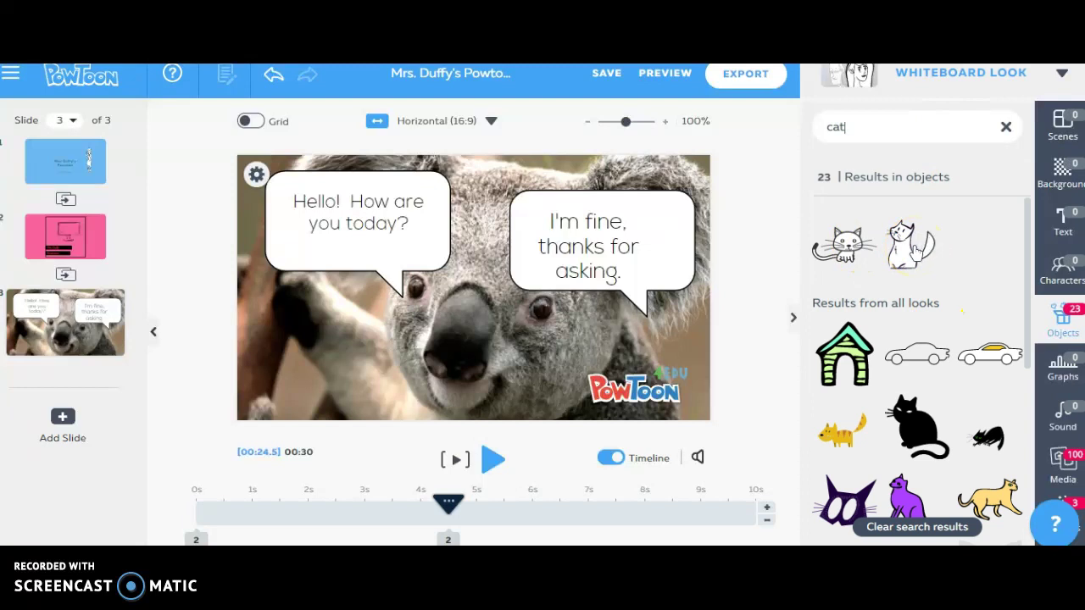
click(911, 246)
drag(449, 237, 665, 337)
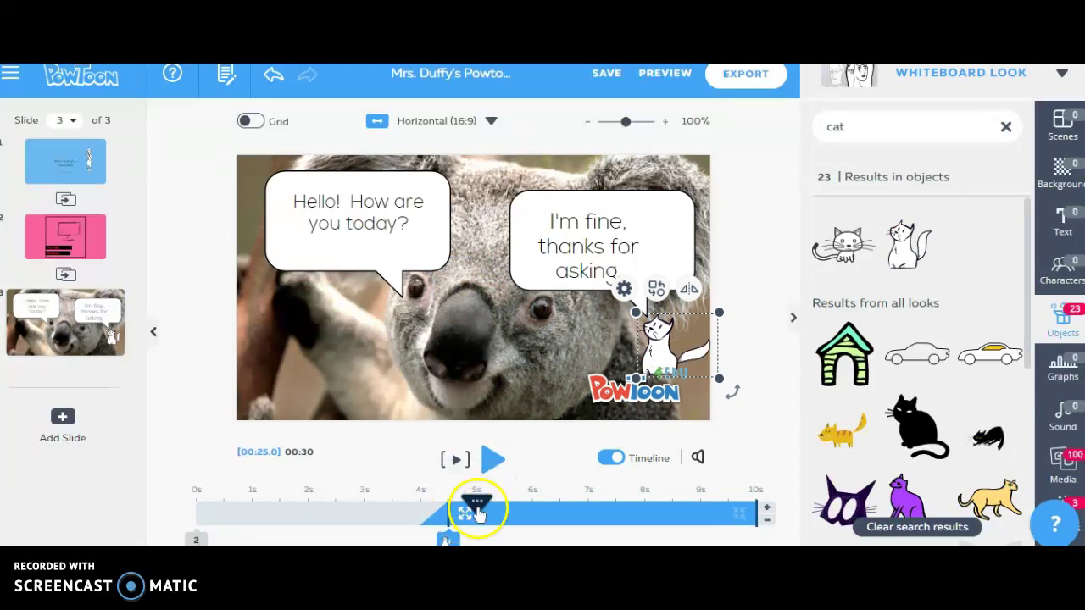
Play slide 3 from 0 s to check when the speech bubbles and cat appear, and collapse the object library.
drag(477, 508, 193, 502)
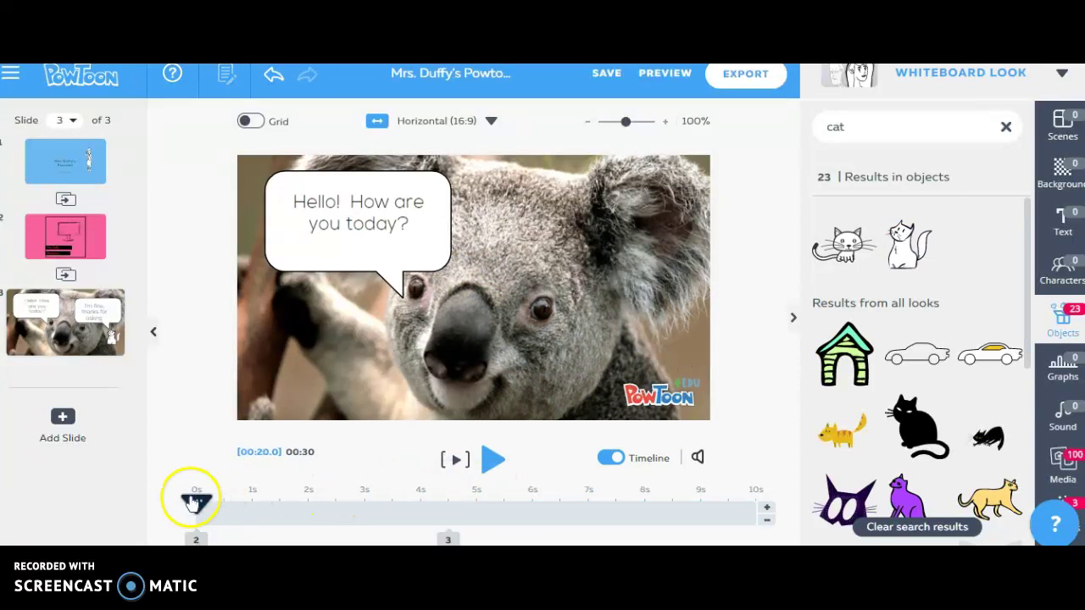
click(492, 459)
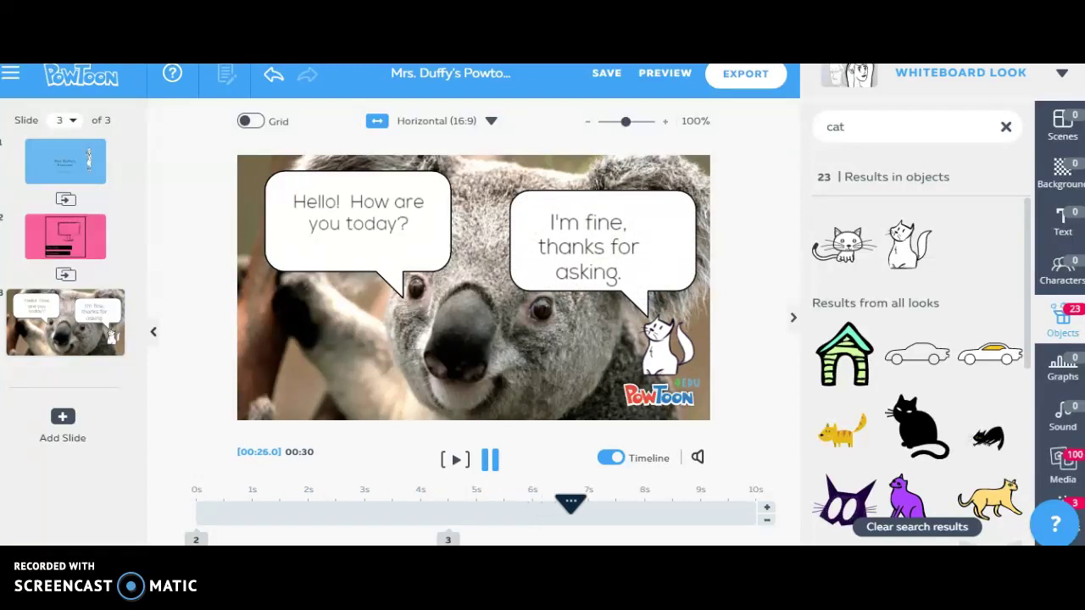
click(793, 322)
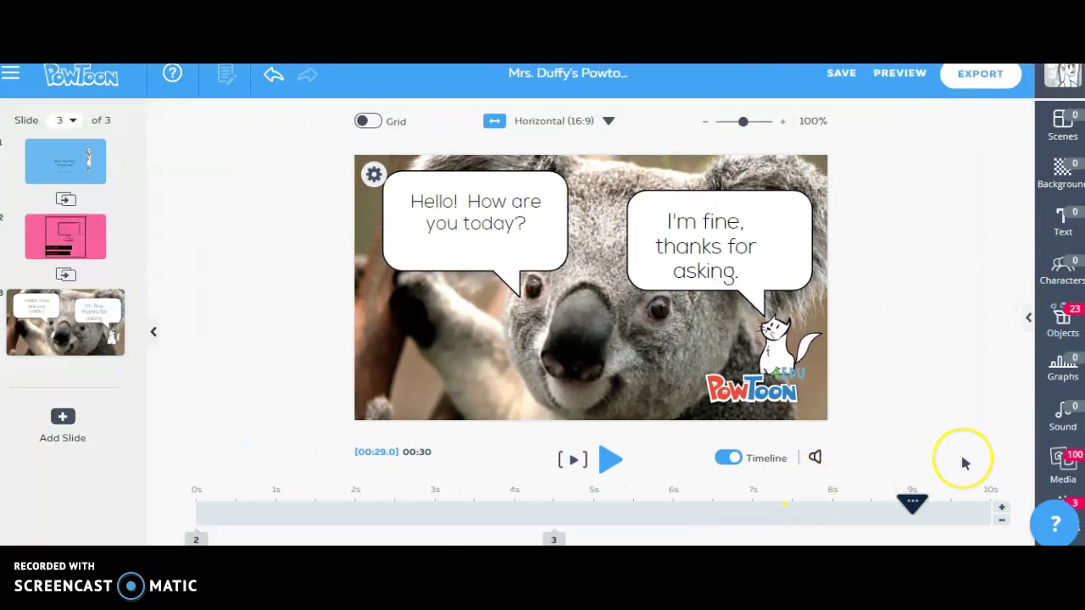